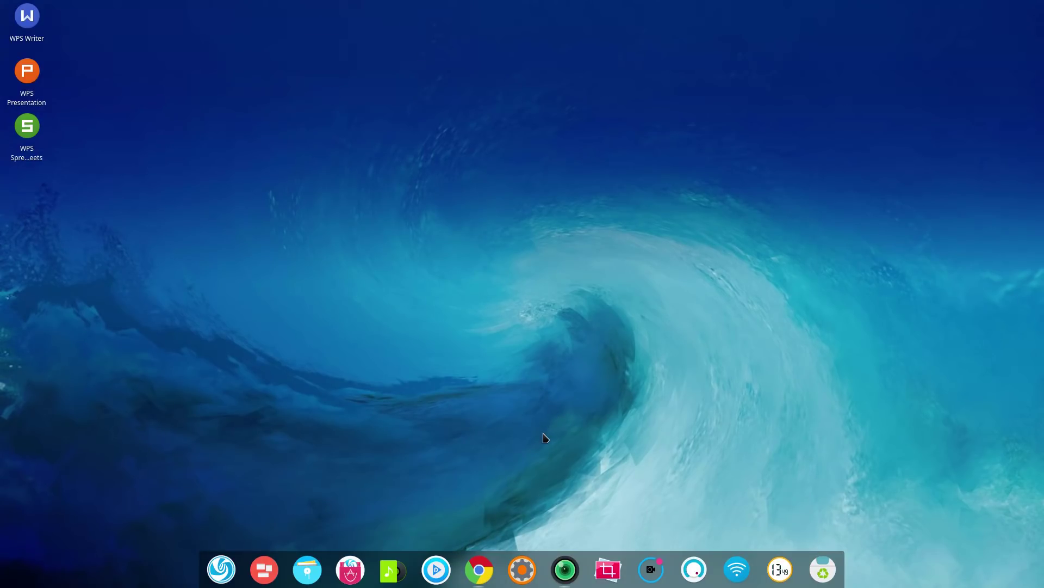
Step: Switch to Google Chrome and open the Office for Linux product page on the WPS website
mouse_move(488, 568)
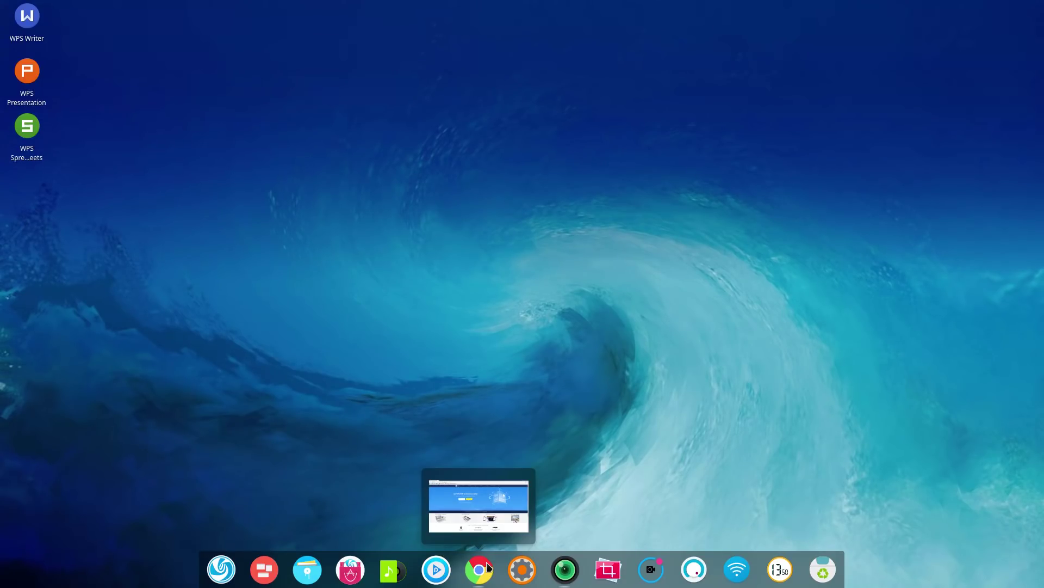
click(488, 568)
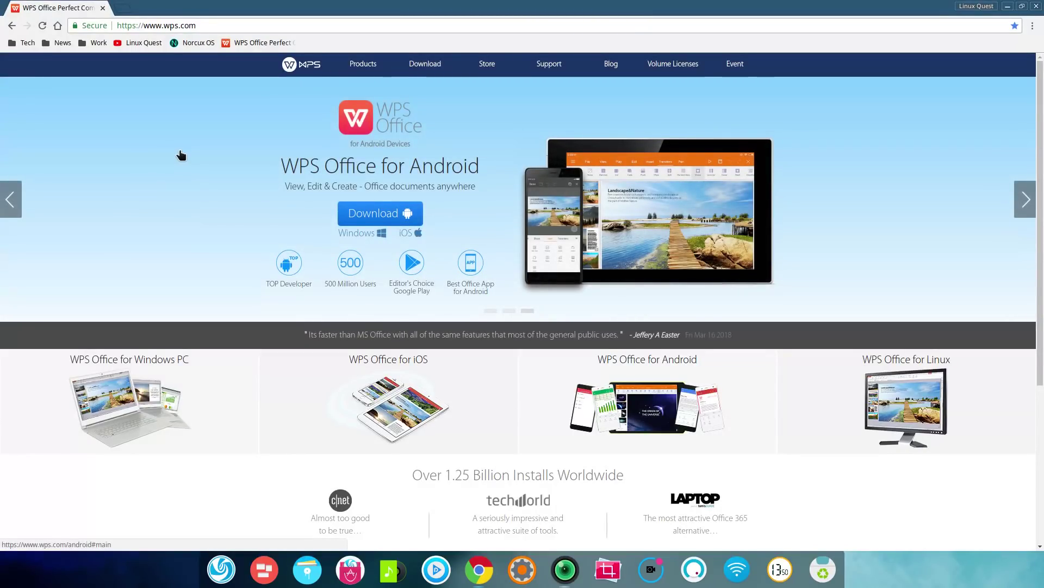
mouse_move(362, 63)
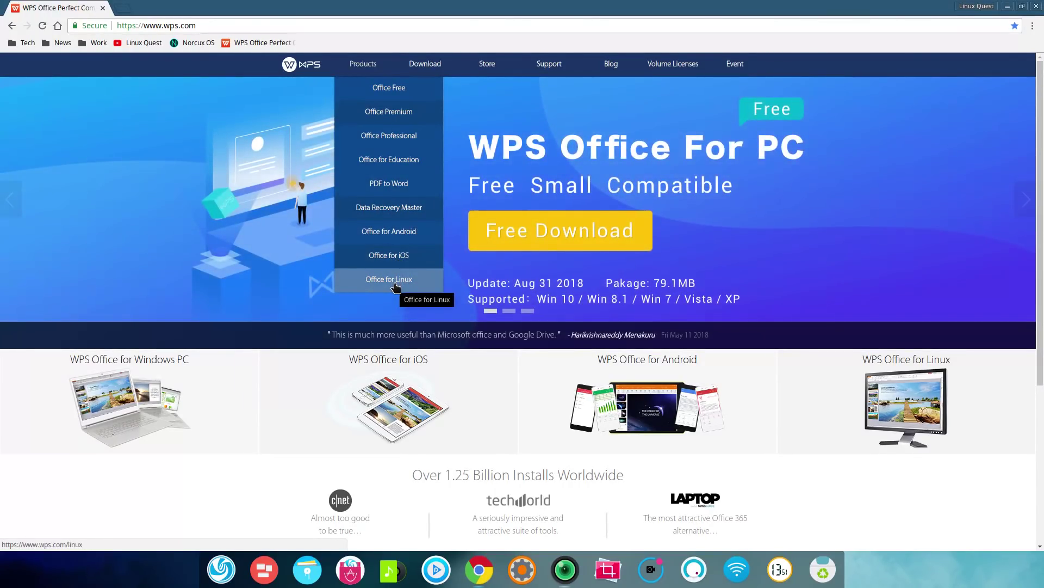
click(394, 284)
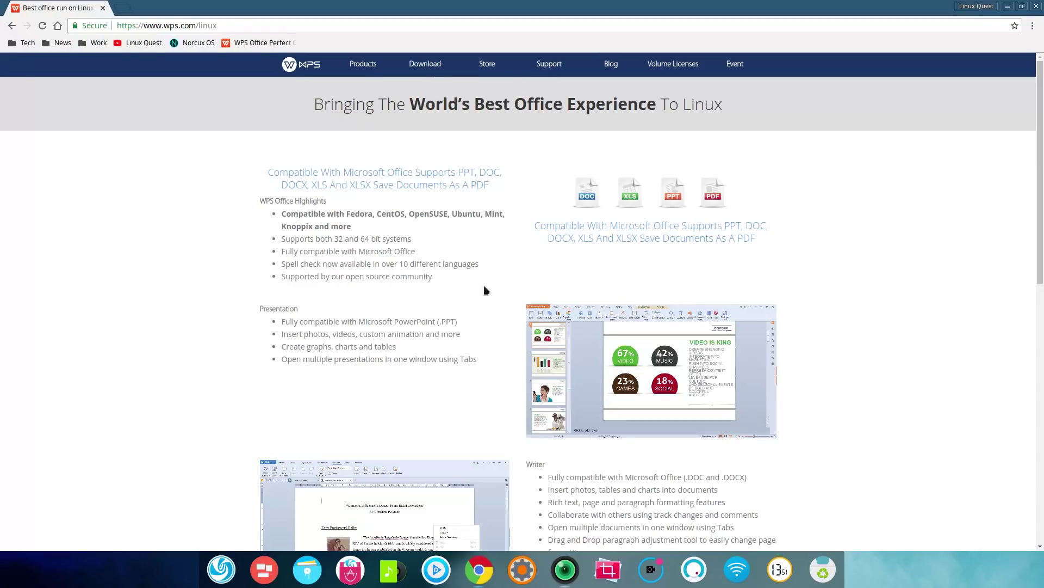
Step: Follow the Linux page's download link to the WPS Community site and open its Product Download page
scroll(462, 303, down, 5)
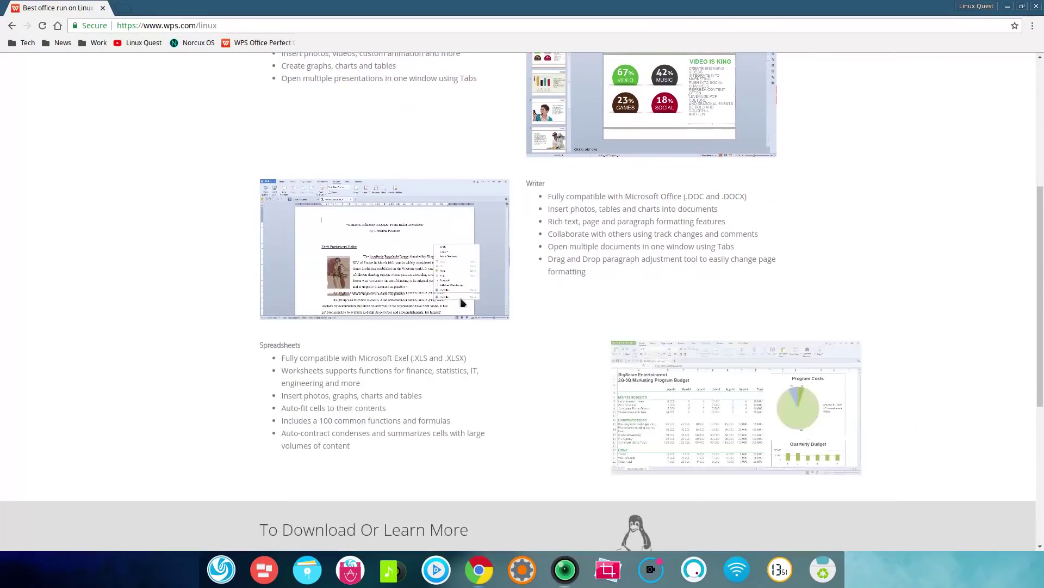
scroll(425, 343, down, 3)
click(326, 397)
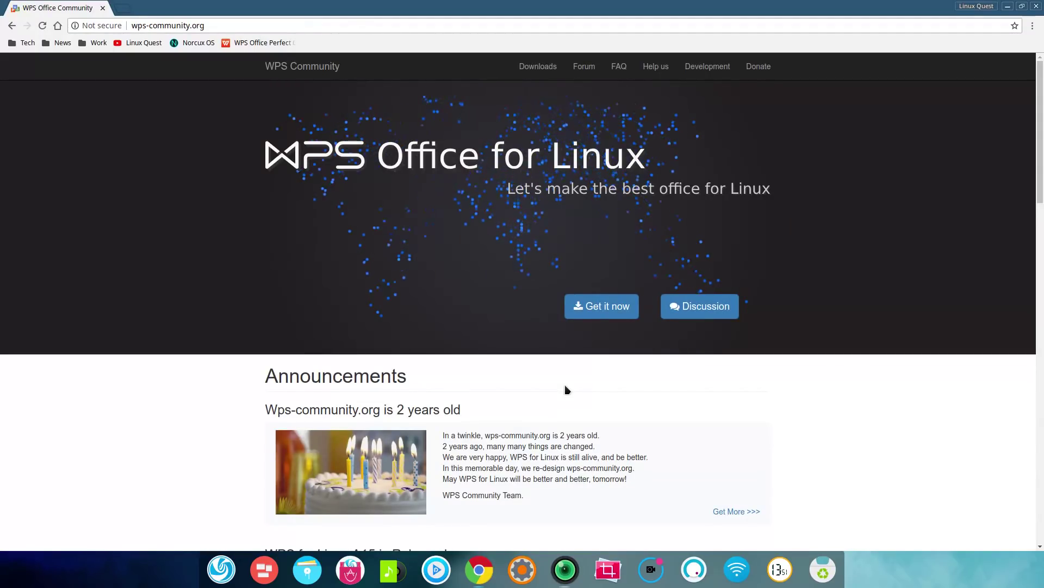
click(609, 317)
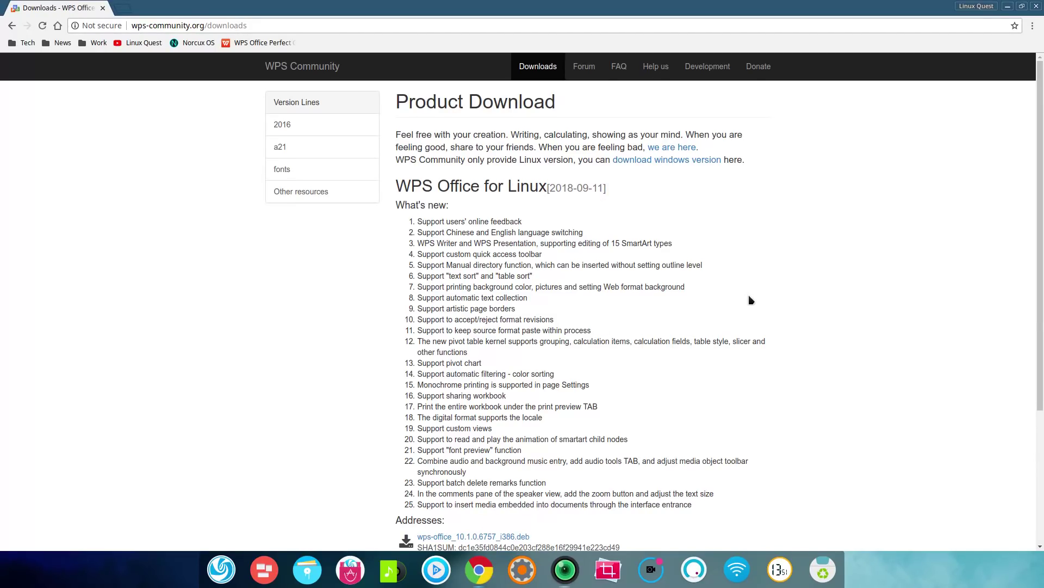
Step: Examine the WPS Office for Linux release notes and the list of downloadable packages, and close the browser
scroll(748, 298, down, 4)
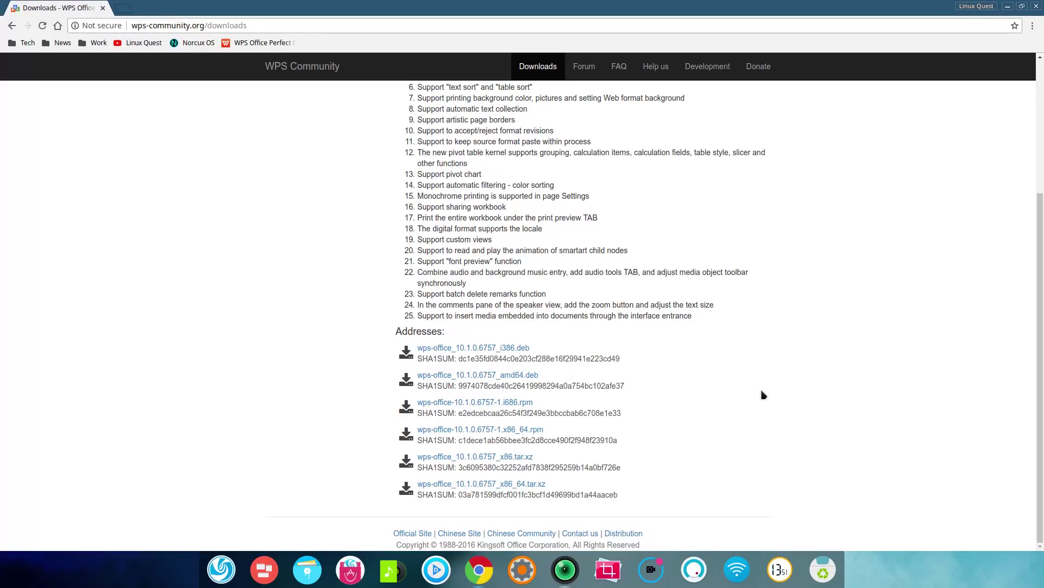
scroll(763, 394, up, 5)
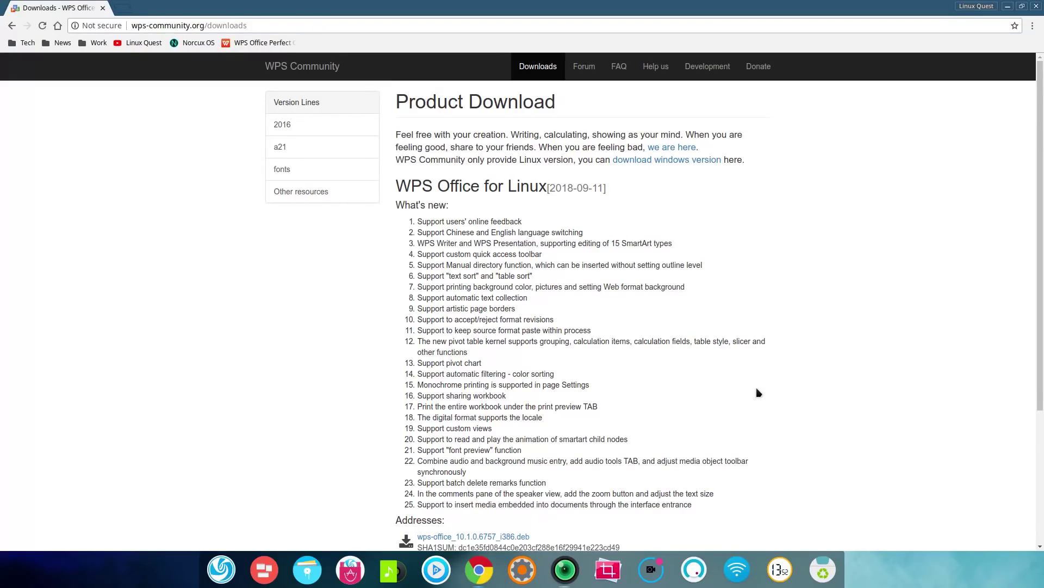
scroll(759, 392, down, 3)
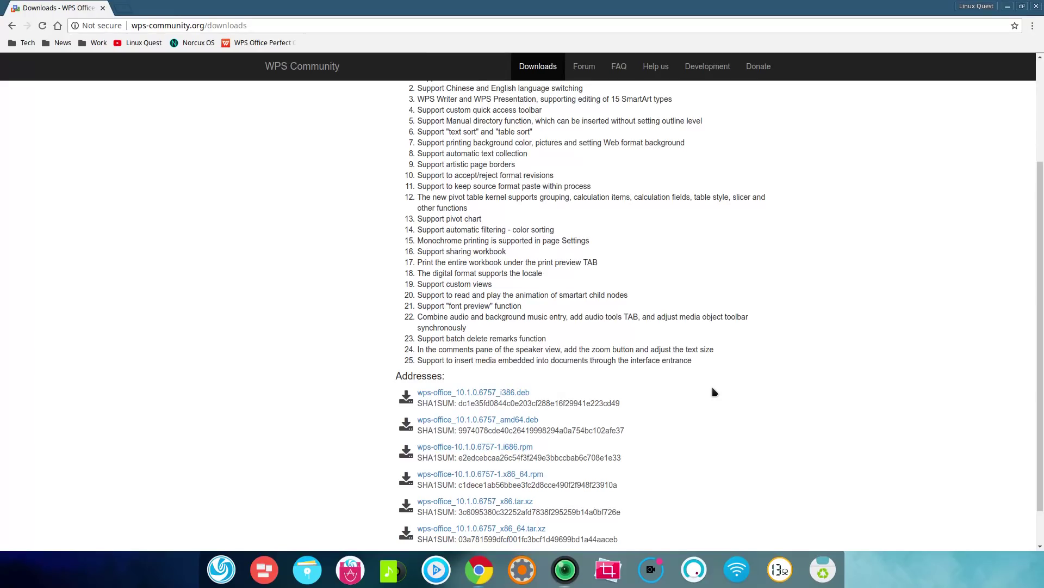
scroll(715, 392, up, 2)
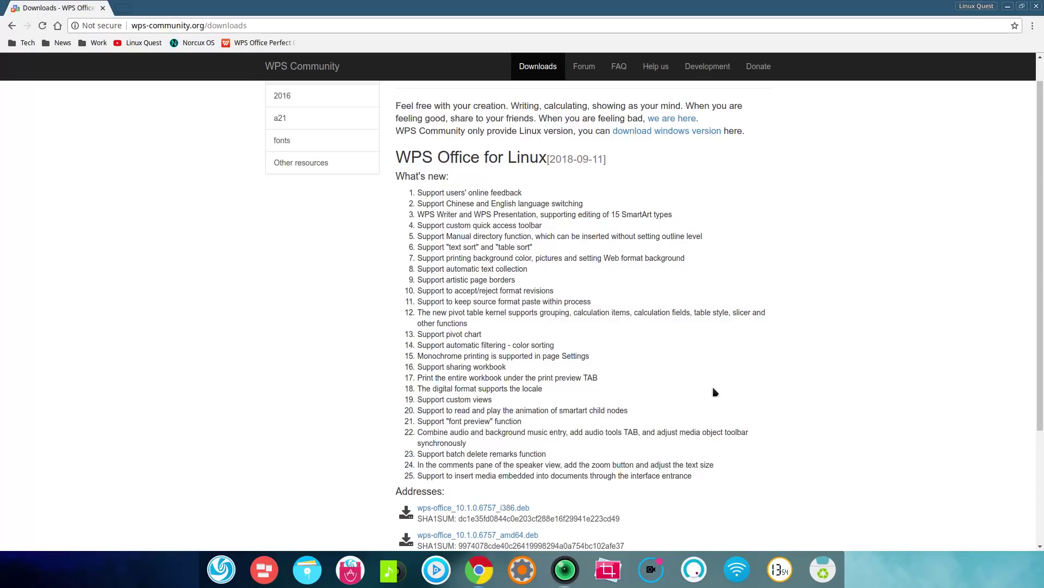
scroll(702, 349, down, 2)
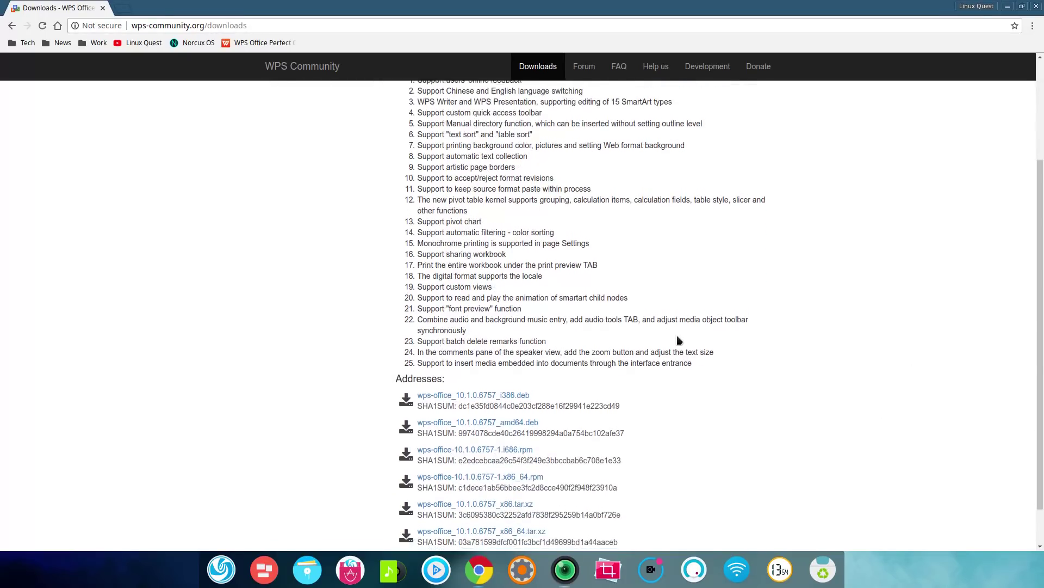
scroll(702, 338, up, 3)
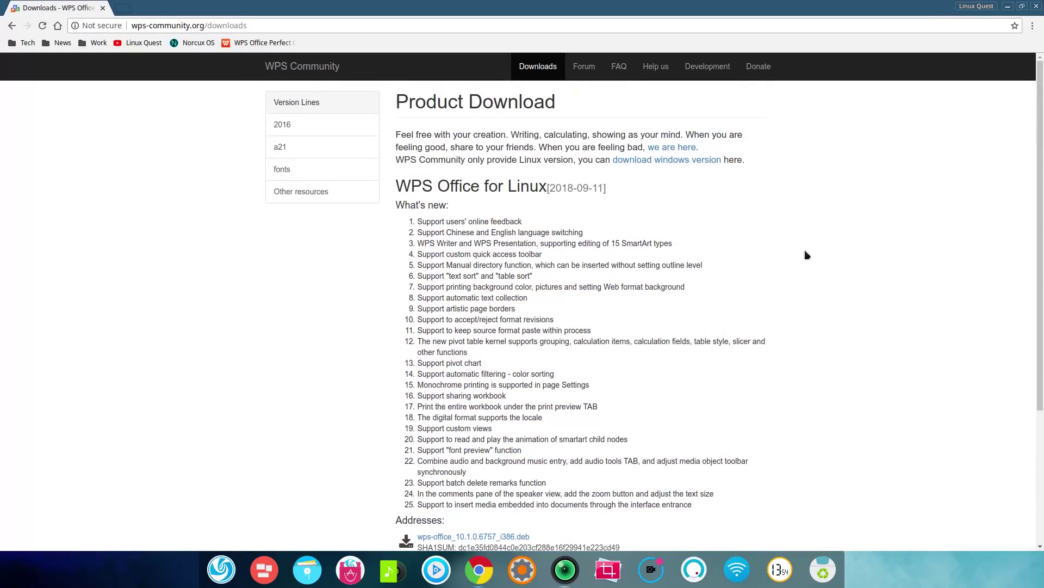
click(1037, 6)
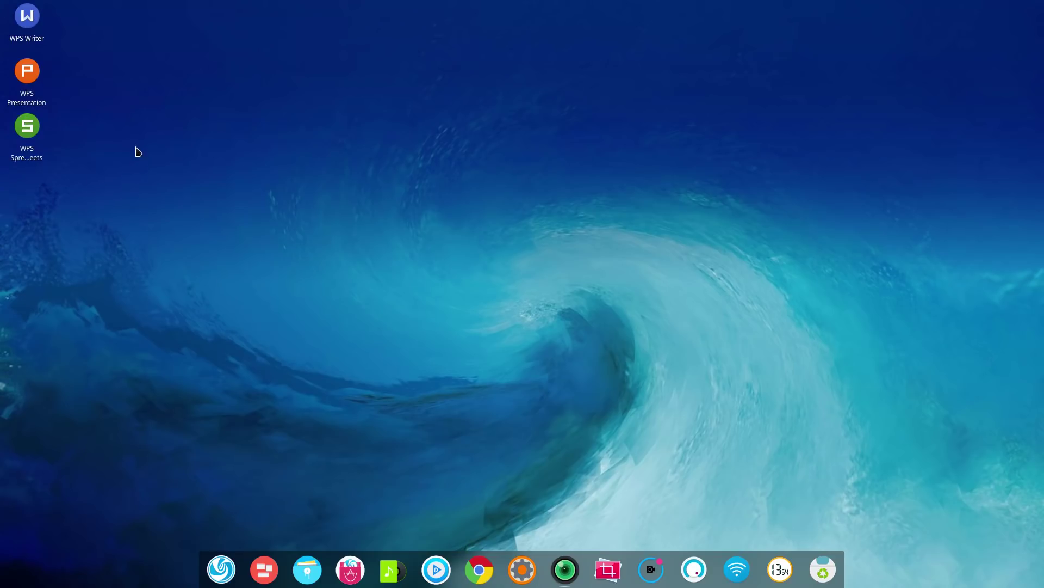
Step: Launch WPS Writer from the desktop and view the available interface skins without changing the skin
double_click(27, 17)
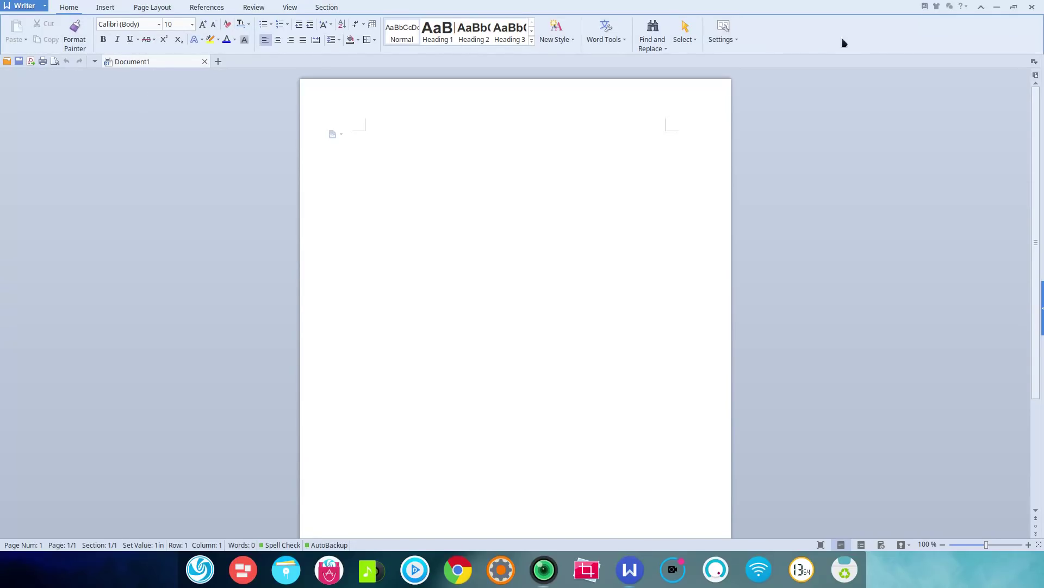
click(936, 6)
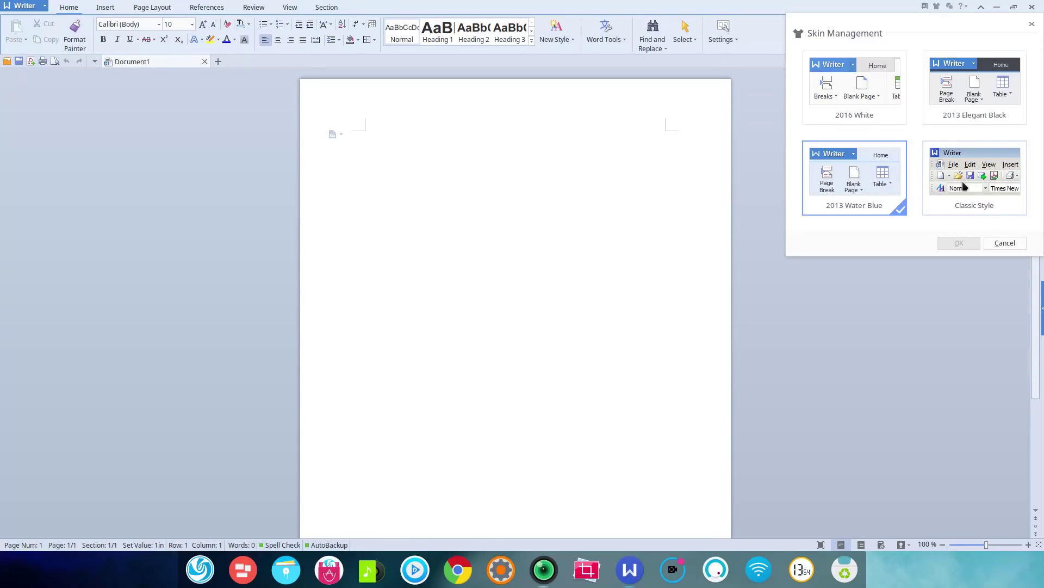
click(1005, 242)
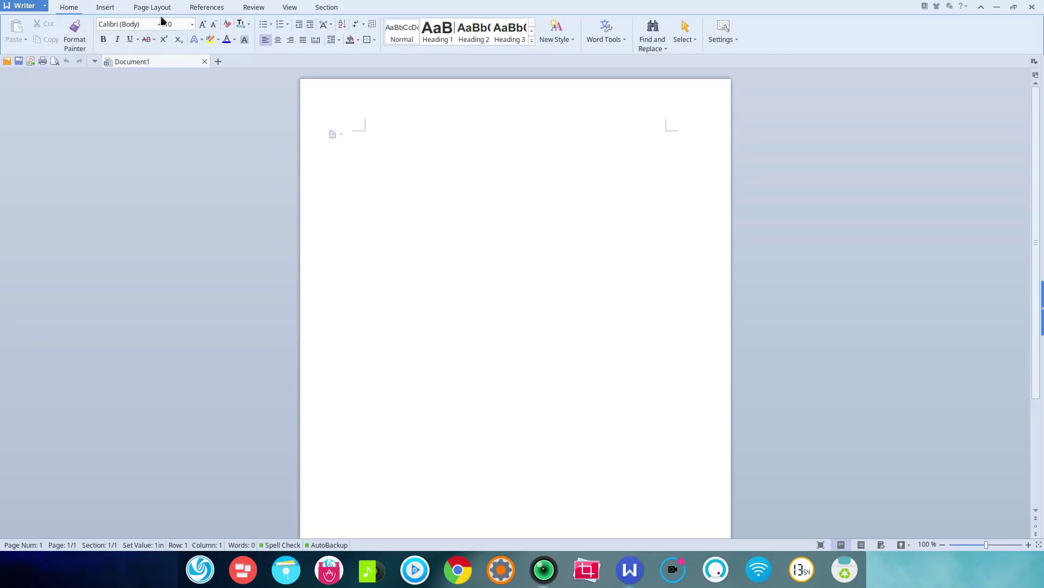
Step: Examine Writer's command sets for inserting, page layout, references, review, view and sections, and return to the Home commands
click(106, 8)
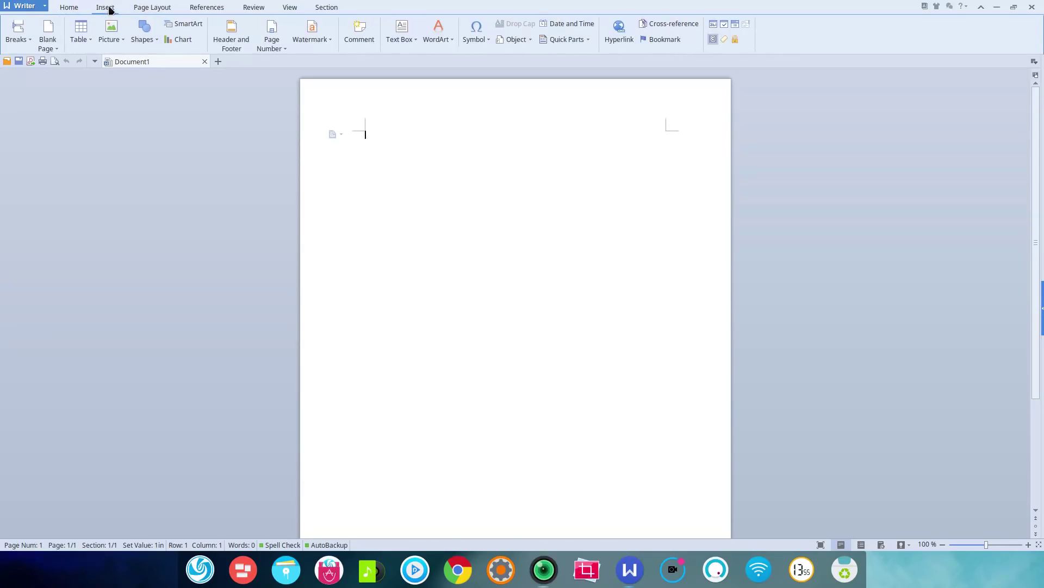
click(155, 8)
click(206, 7)
click(76, 8)
click(105, 7)
click(143, 8)
click(207, 7)
click(250, 8)
click(290, 8)
click(324, 8)
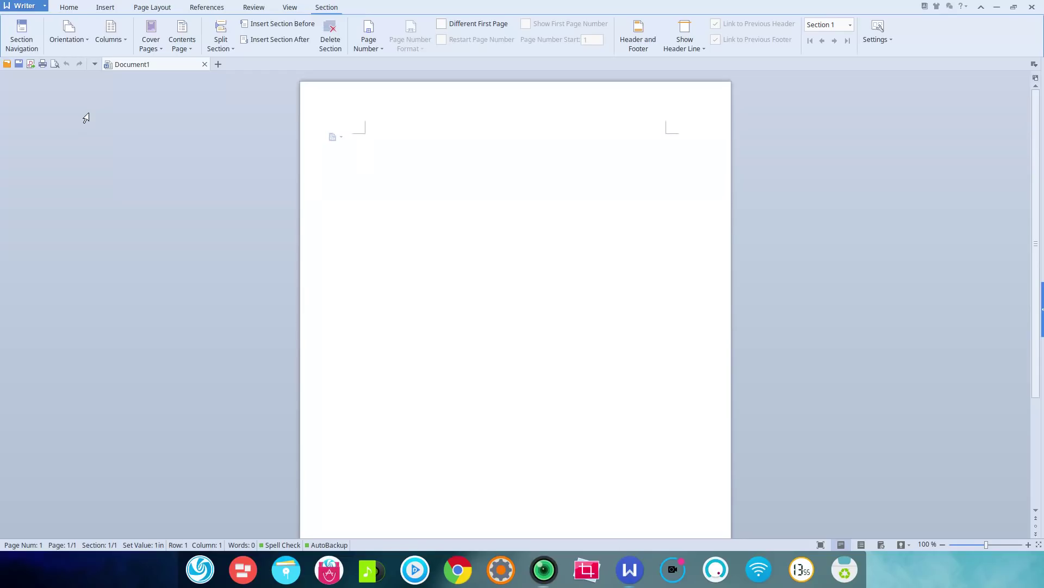
click(68, 11)
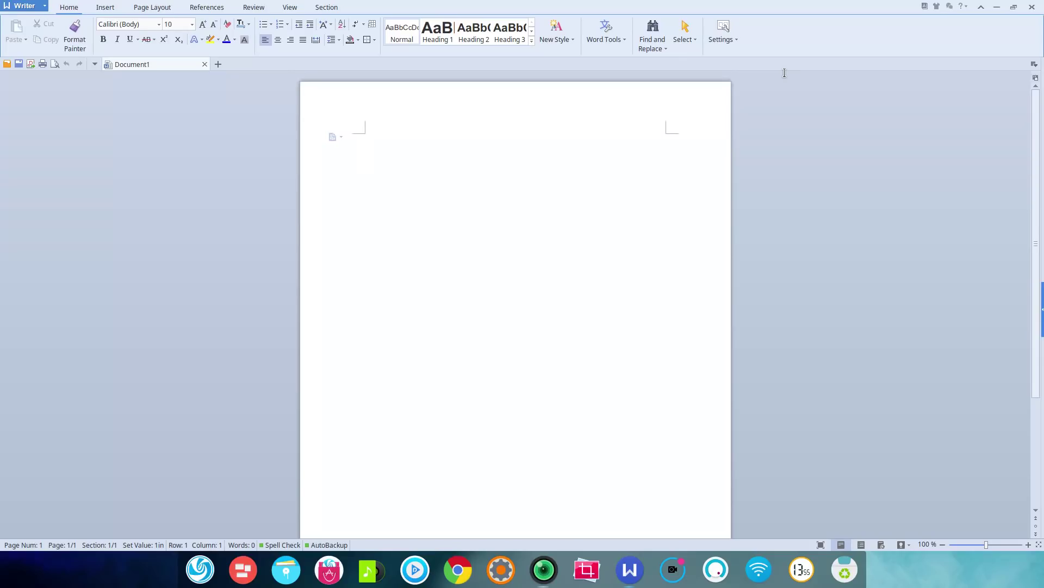
Step: Open the recent document Document 11.docx and look over its photo, title and body text
click(33, 8)
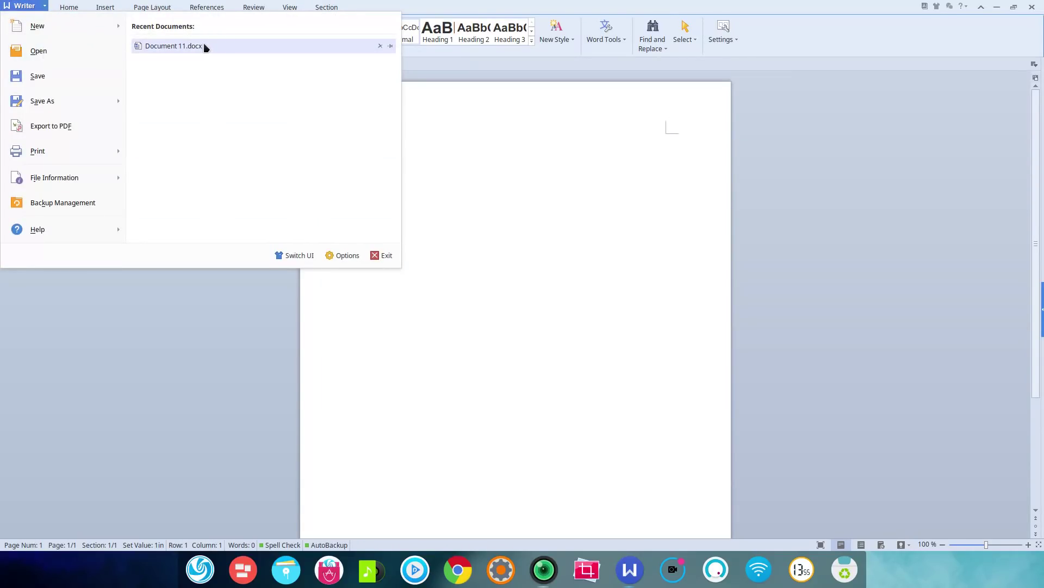
click(174, 46)
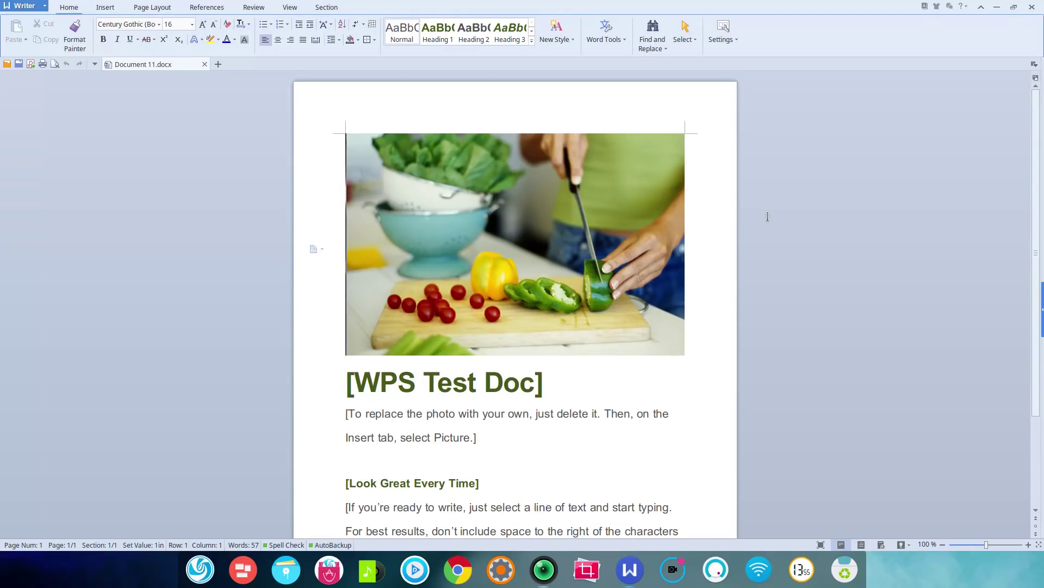
scroll(746, 240, down, 1)
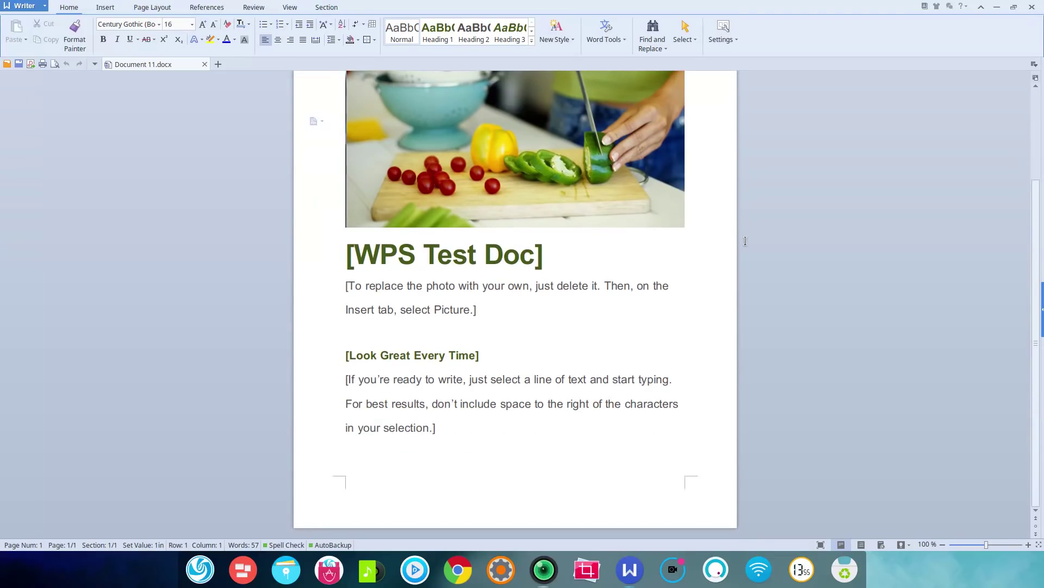
scroll(745, 240, up, 1)
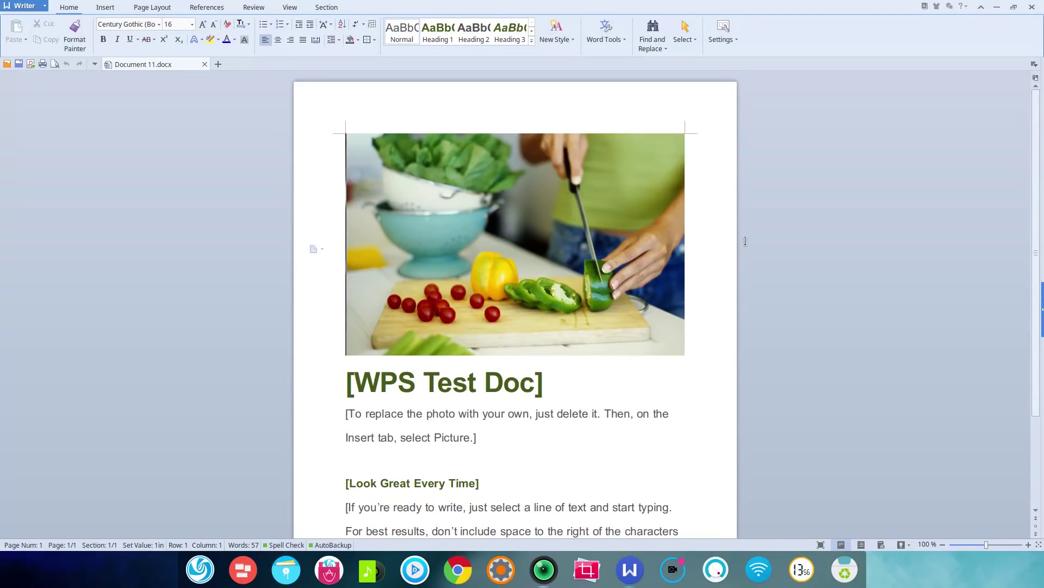
scroll(746, 241, down, 3)
scroll(738, 246, up, 3)
scroll(723, 247, down, 3)
scroll(714, 222, up, 2)
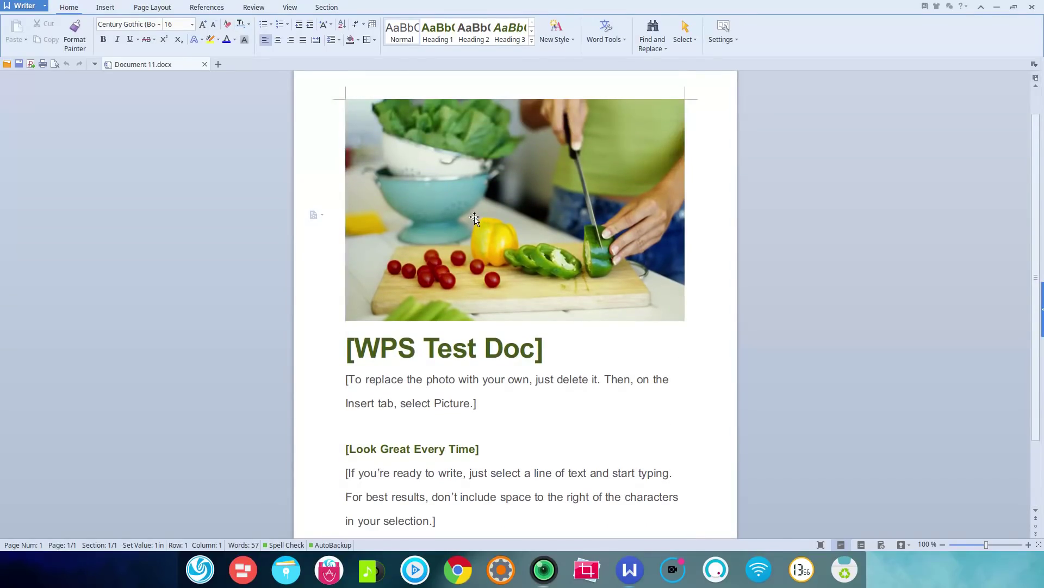
scroll(548, 356, down, 2)
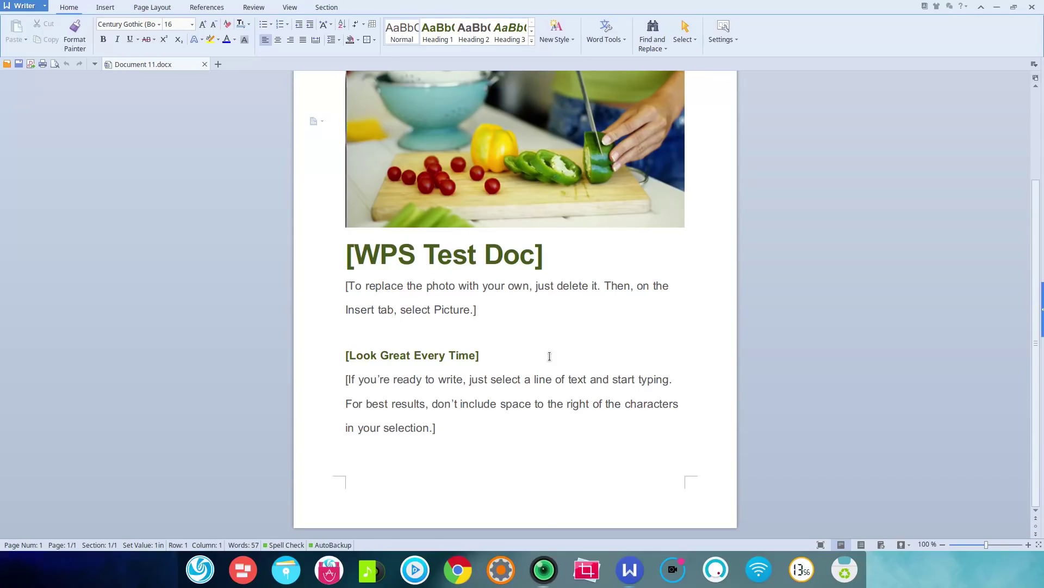
scroll(550, 357, up, 3)
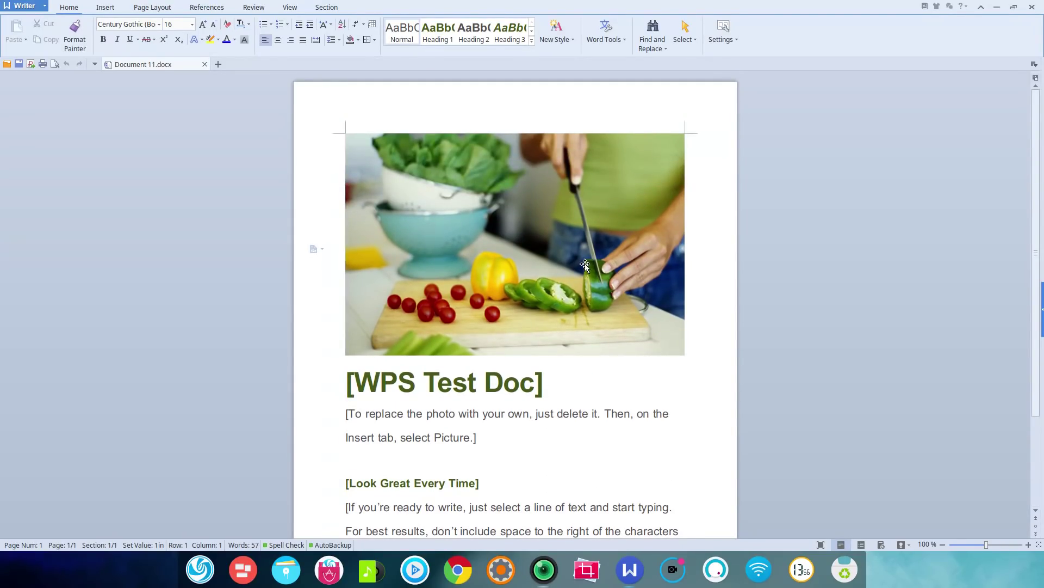
scroll(618, 374, down, 3)
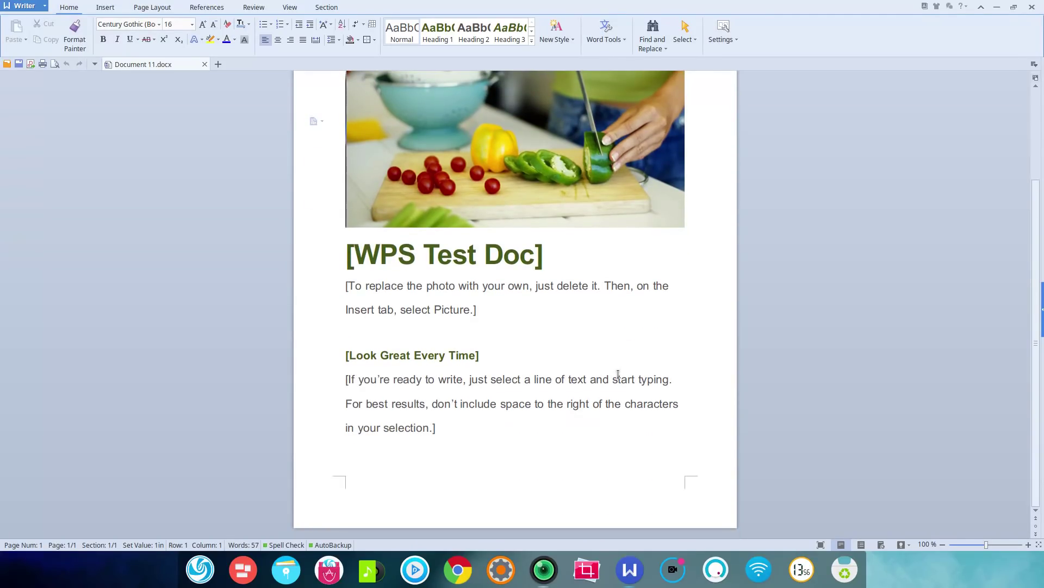
Step: Select the [Look Great Every Time] heading and its paragraph to check the font, and view the list of available fonts
drag(450, 427, 345, 356)
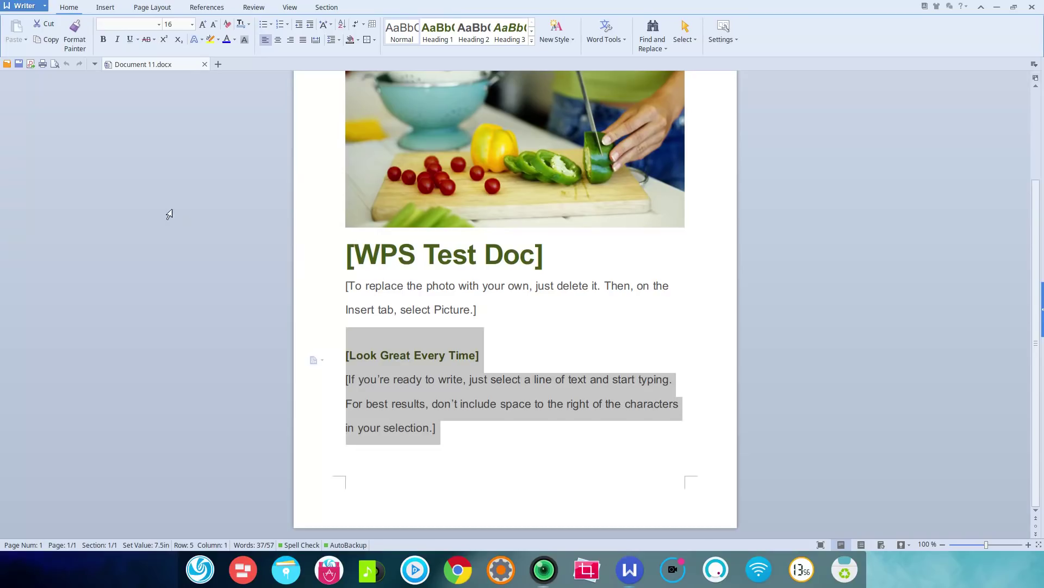
click(169, 214)
click(159, 24)
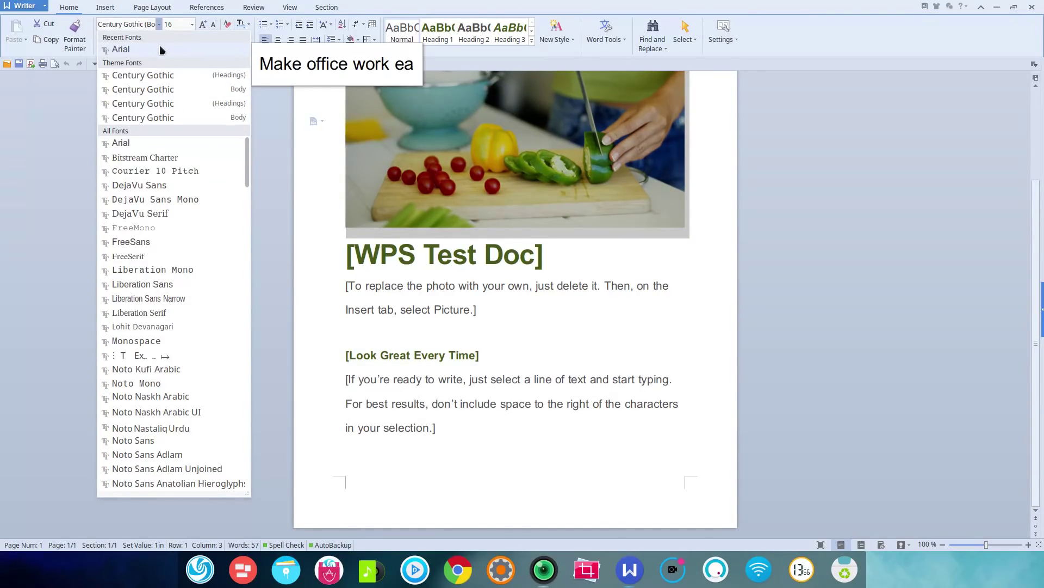
click(28, 245)
Step: Search the launcher for "font", open Deepin Font Installer, and view the font files in the arial32 folder without opening any
click(204, 574)
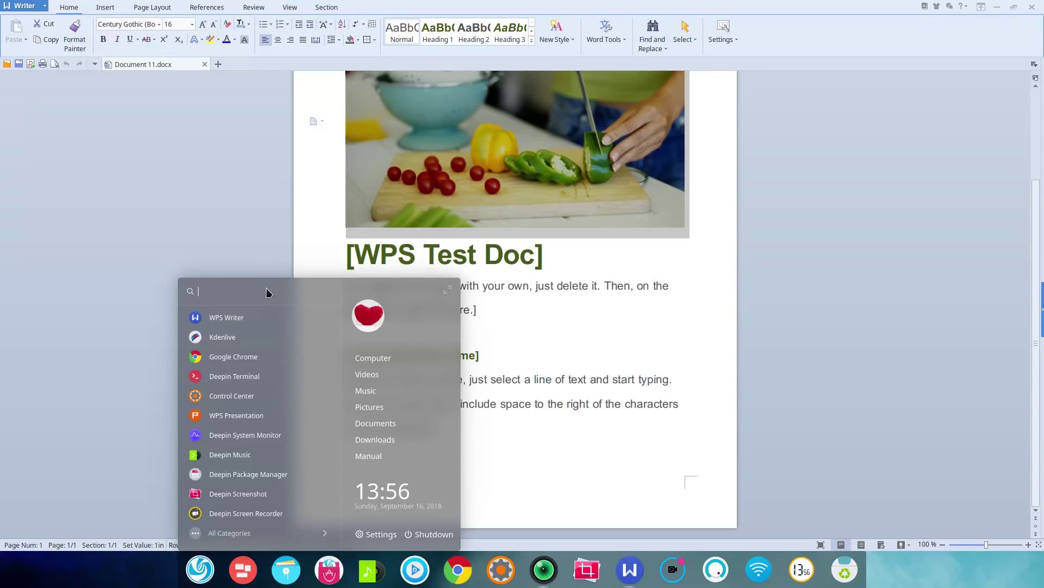
text(font)
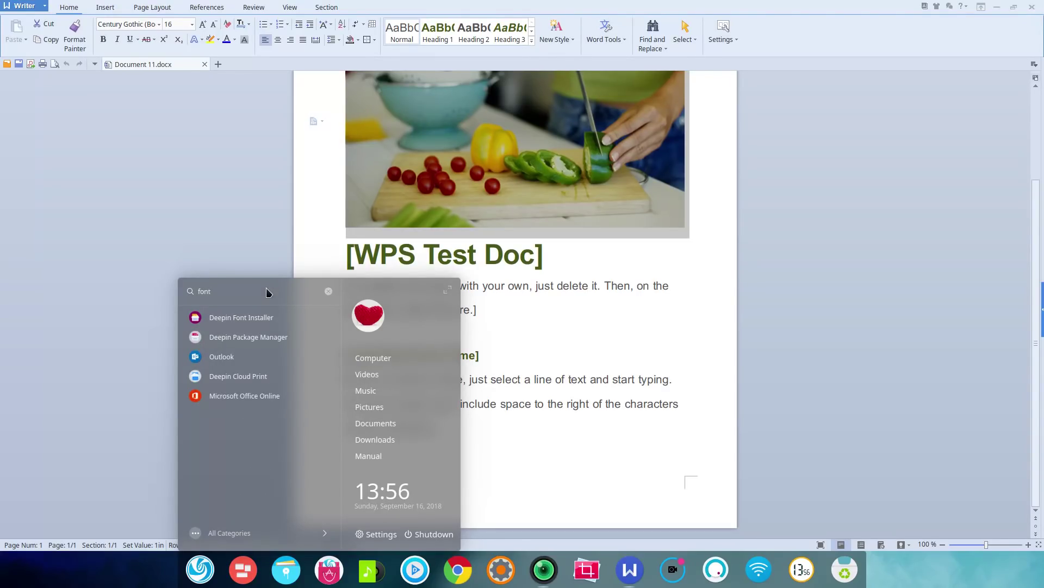
click(305, 318)
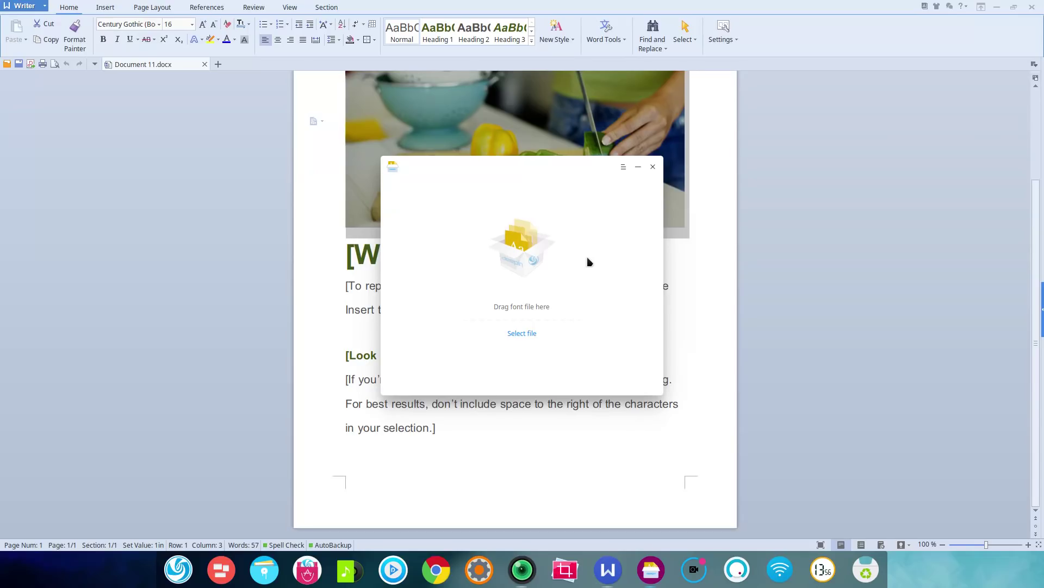
click(532, 334)
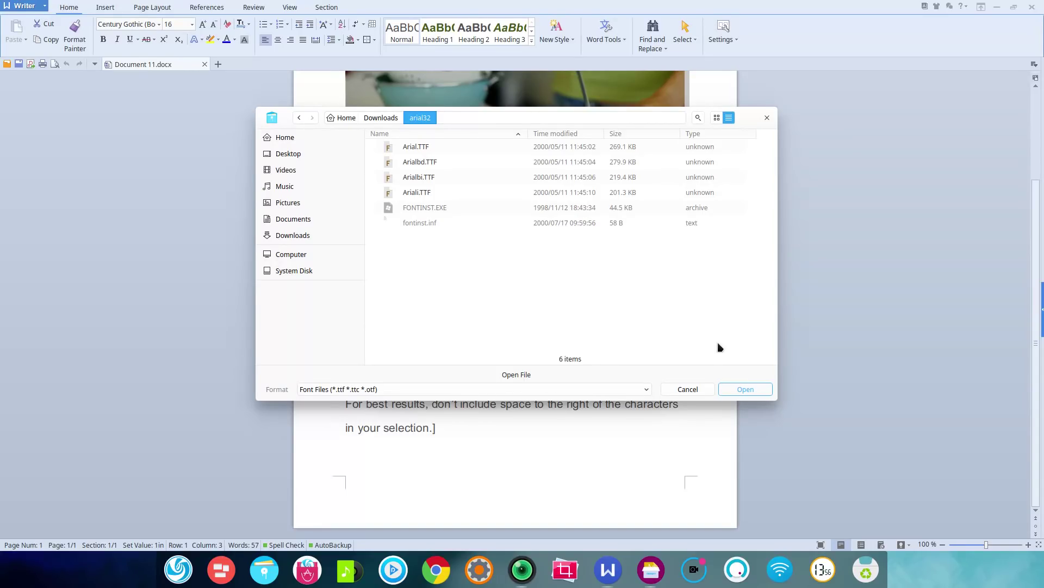
click(696, 389)
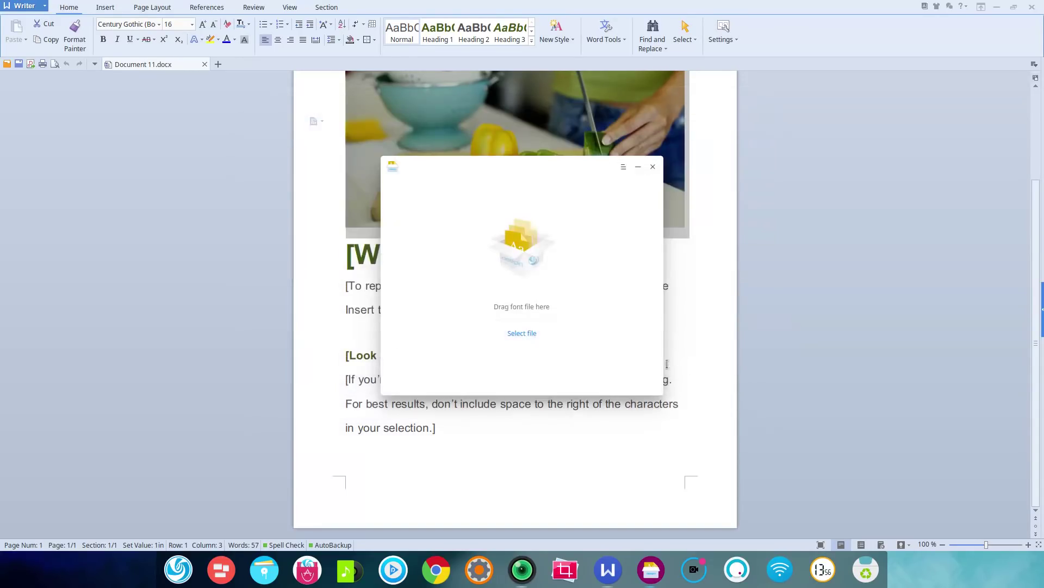
Step: Close Deepin Font Installer and look through Writer's list of available fonts without changing the font
click(654, 167)
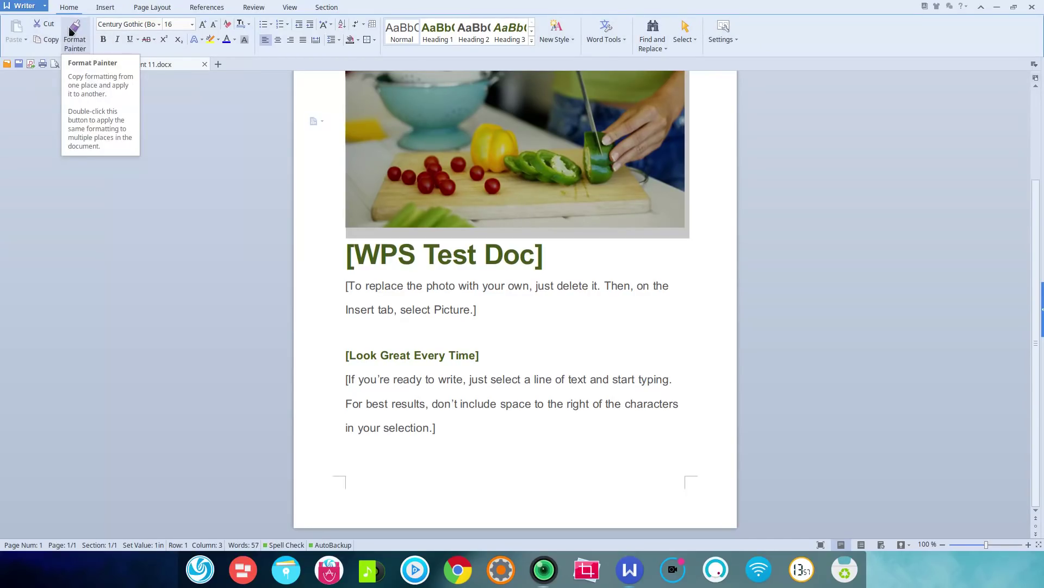
click(159, 24)
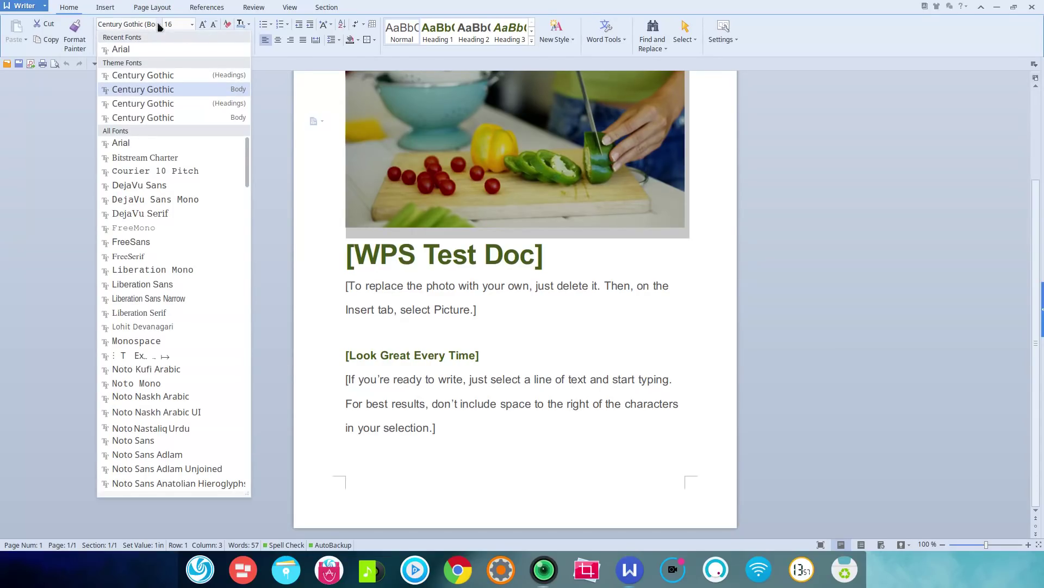
scroll(139, 201, down, 7)
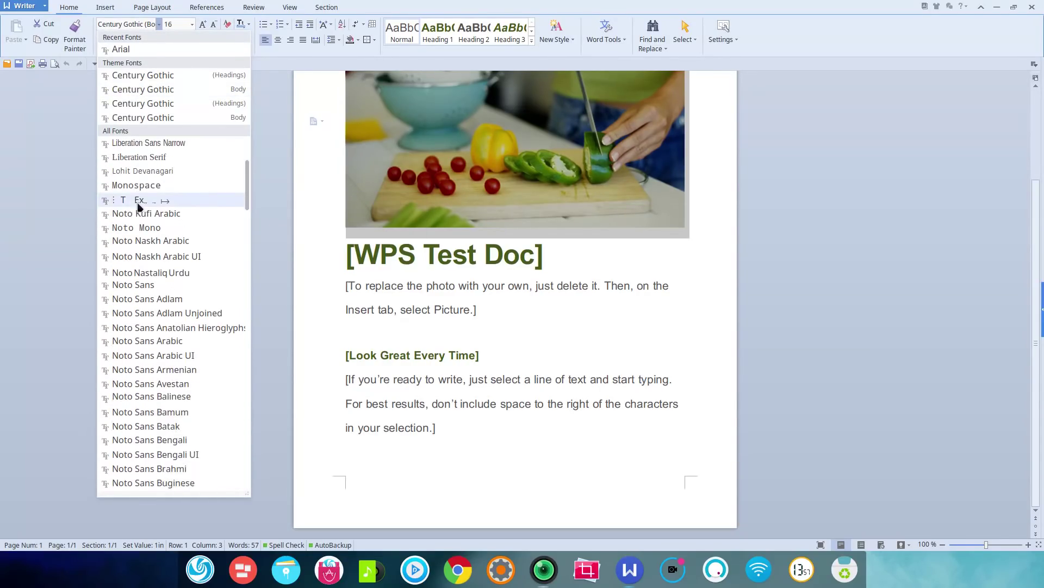
scroll(136, 201, down, 1)
drag(246, 215, 254, 53)
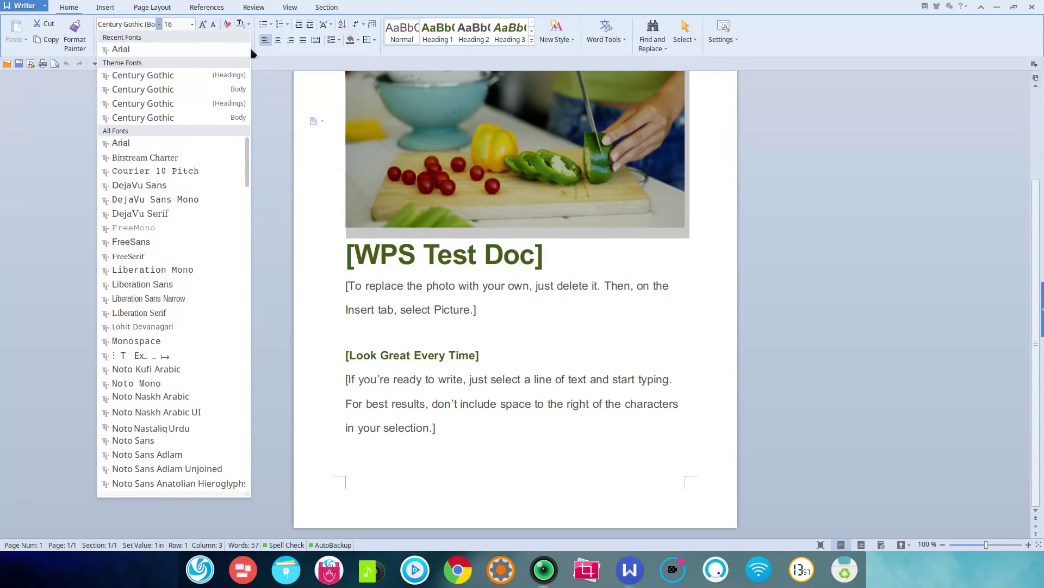
click(260, 105)
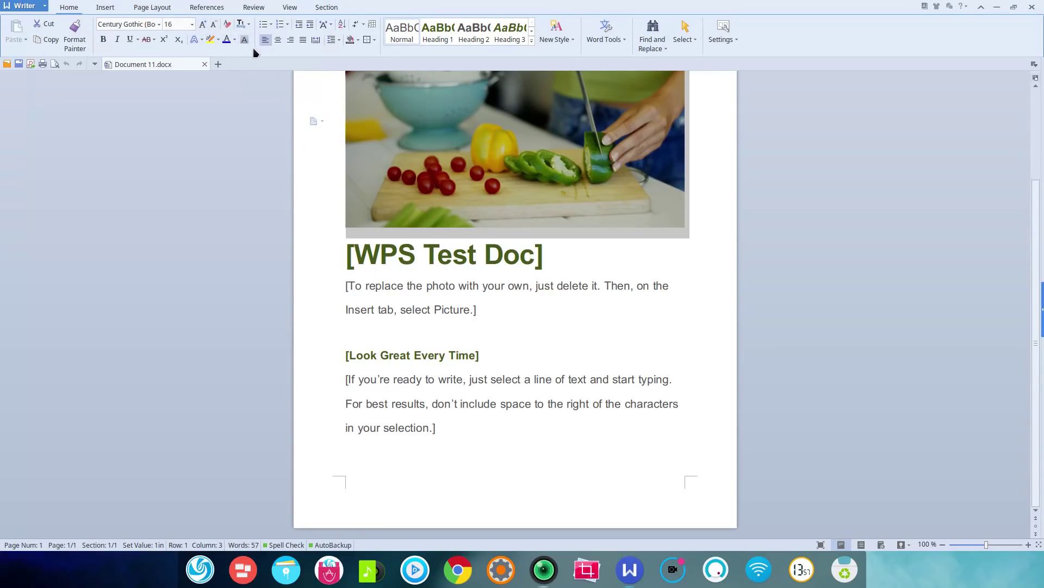
Step: Try numbering on the photo's paragraph and undo it
click(284, 26)
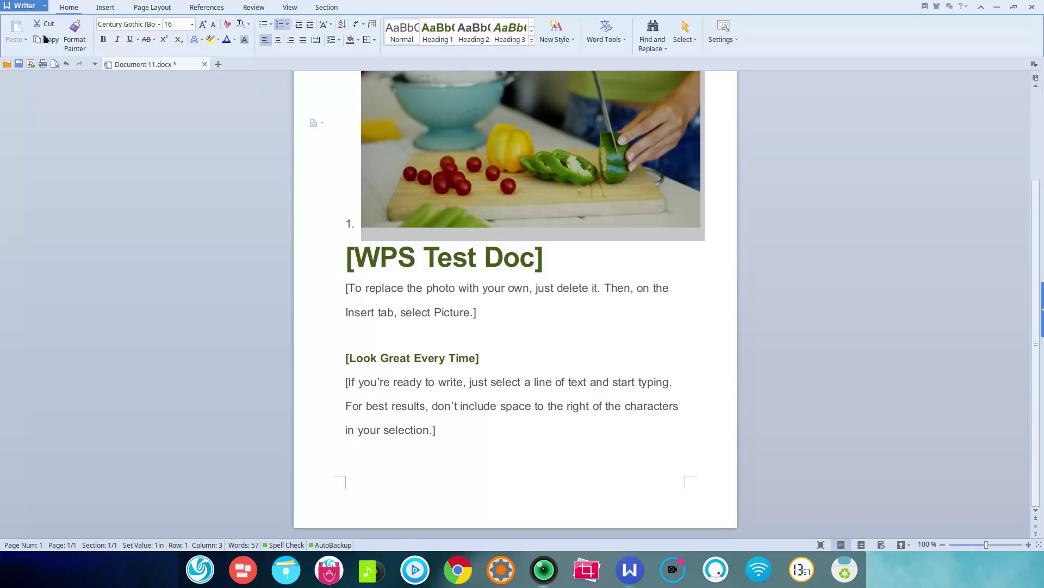
click(67, 64)
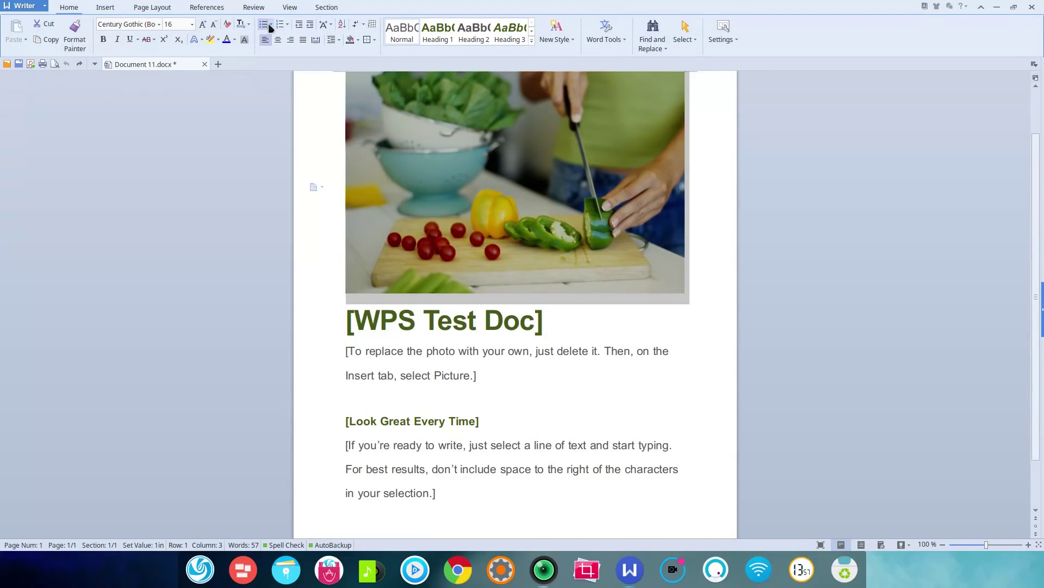
Step: Delete all the text below the [WPS Test Doc] title, including the [Look Great Every Time] heading and both body paragraphs
drag(471, 486, 338, 416)
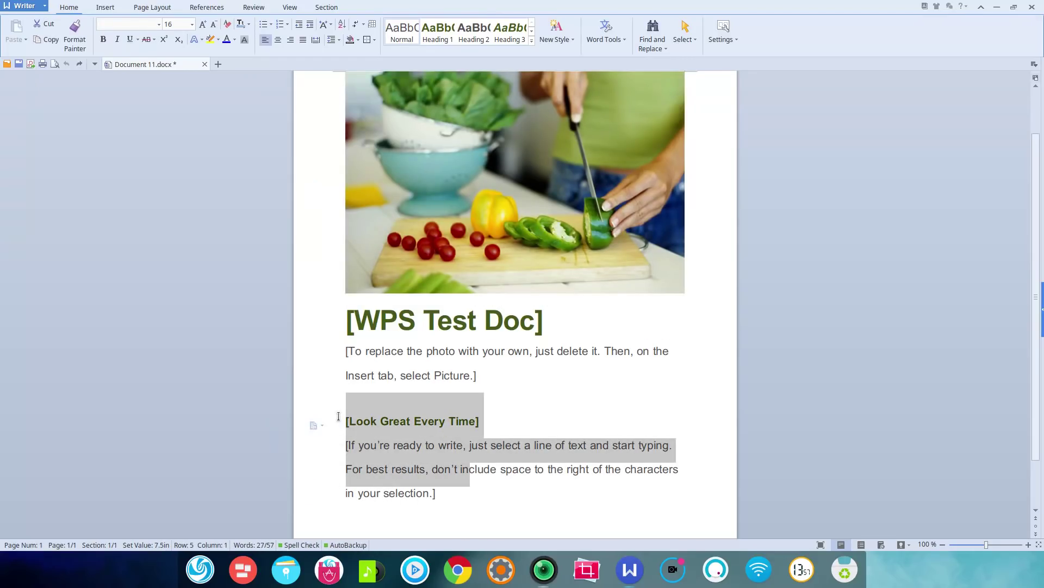
key(BackSpace)
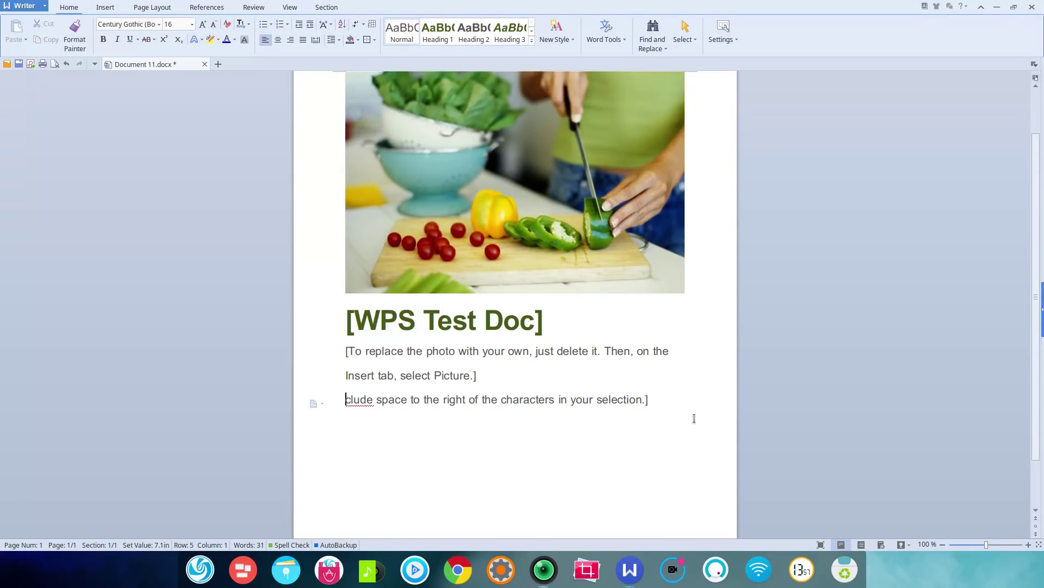
drag(661, 405, 334, 350)
key(BackSpace)
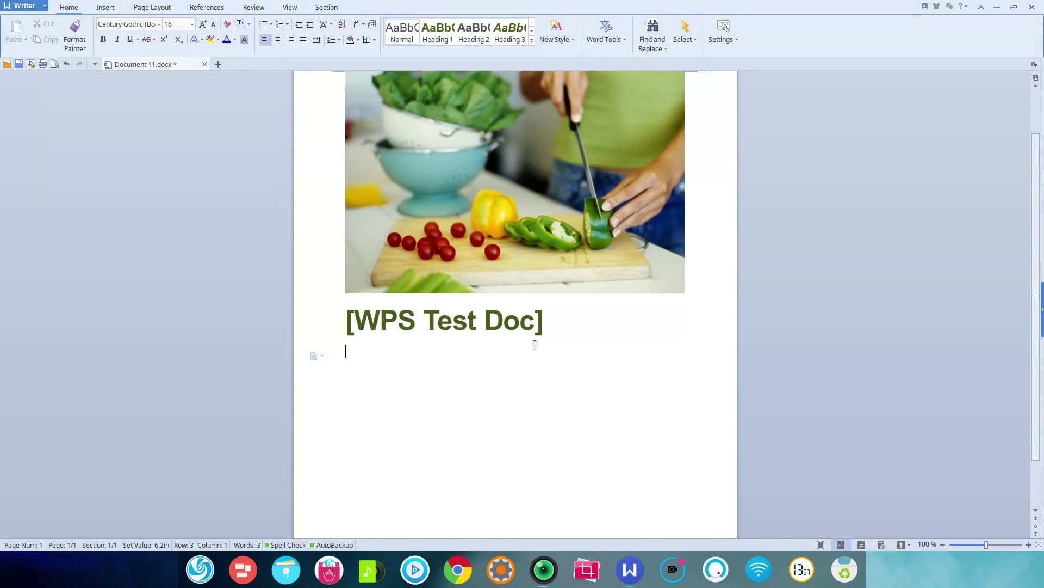
Step: Select the [WPS Test Doc] title and center it
click(540, 327)
drag(540, 327, 261, 299)
click(278, 40)
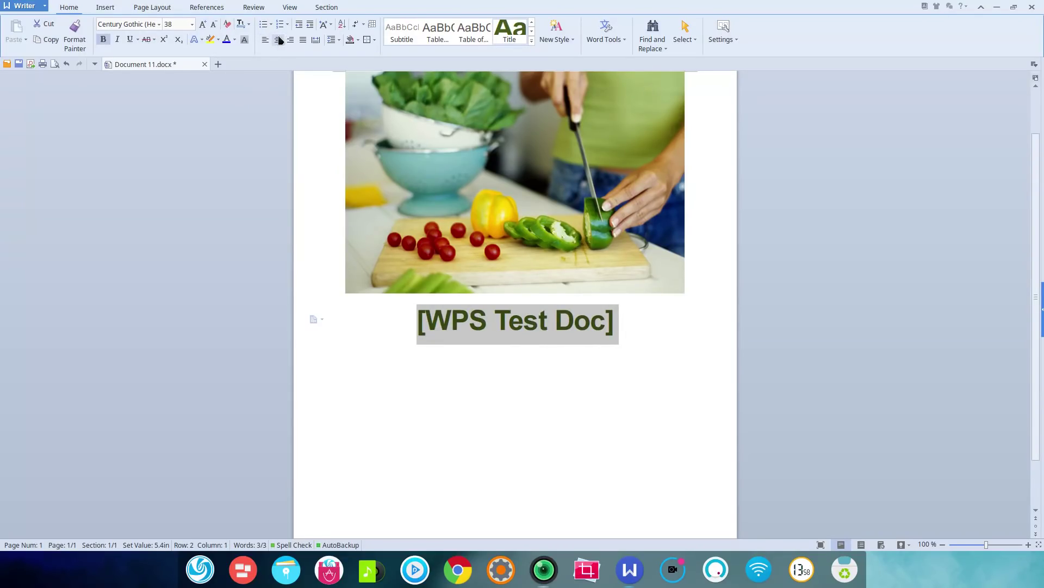
Step: Check the New Style options and look through the full gallery of styles without applying one
click(563, 40)
click(563, 40)
click(532, 41)
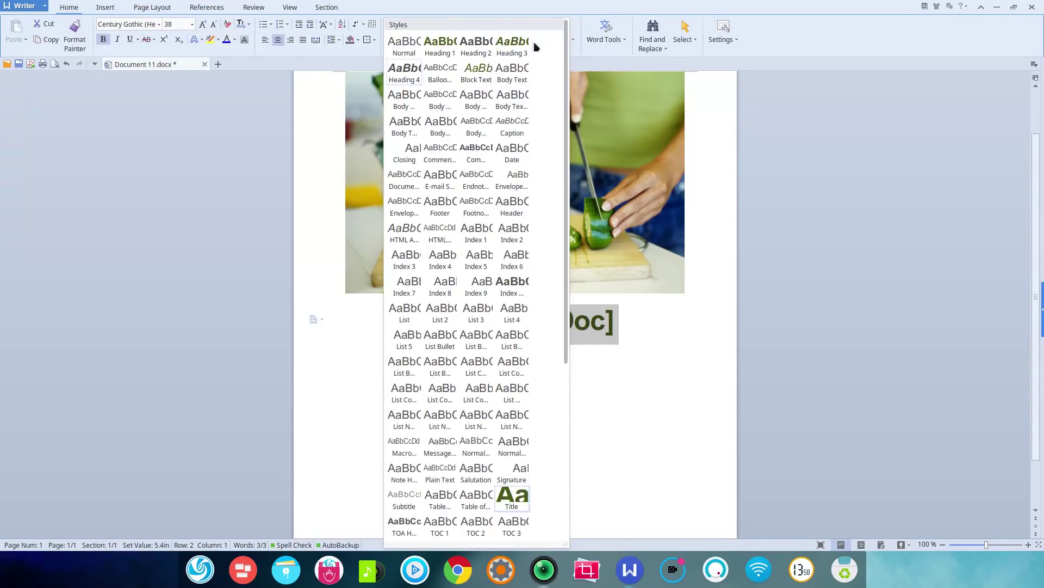
scroll(526, 112, down, 5)
scroll(526, 116, up, 6)
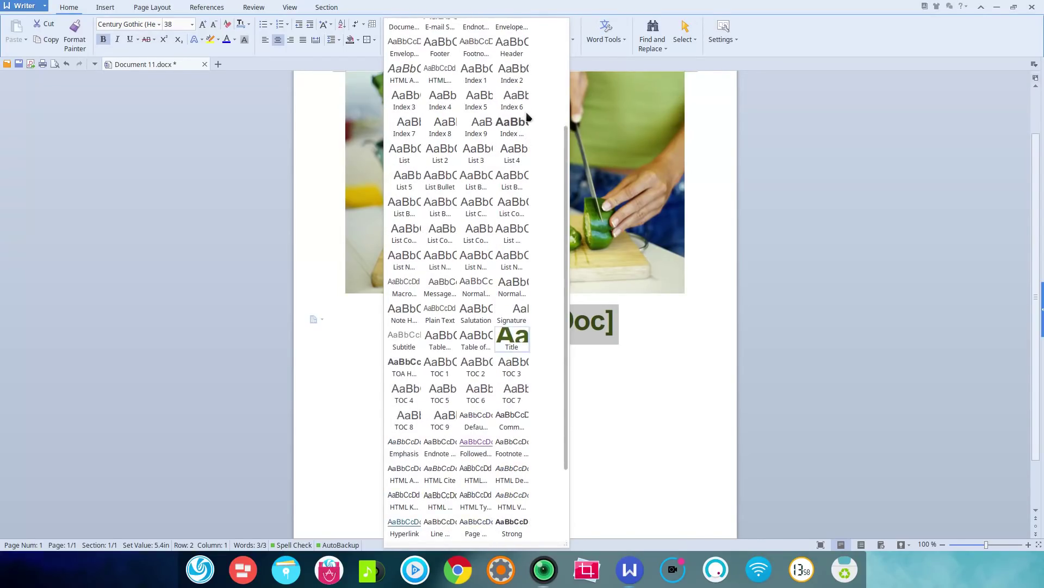
click(824, 44)
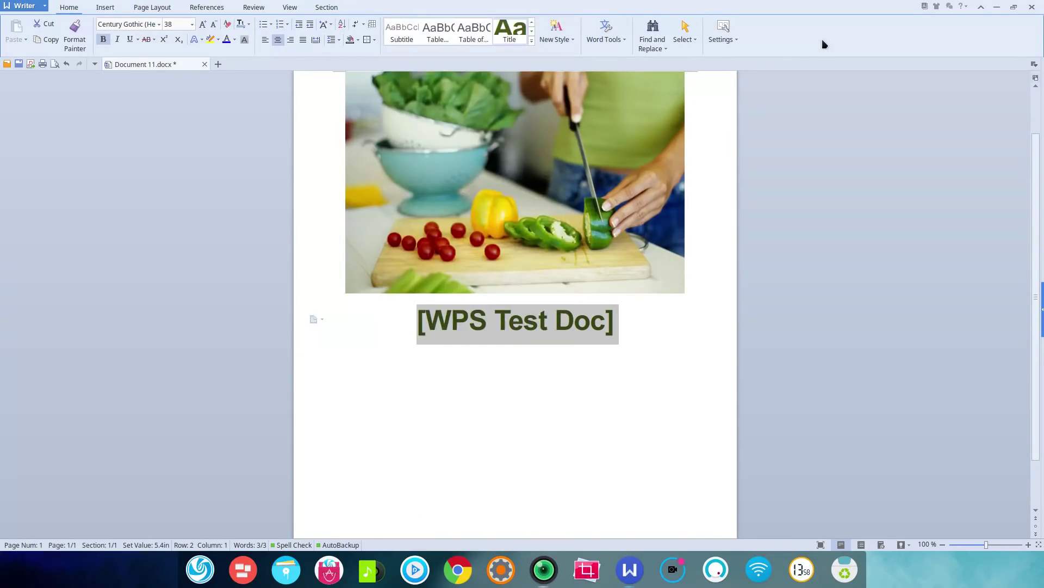
Step: View the title's Paragraph settings for indents, spacing, and line and page breaks, and close them unchanged
click(693, 27)
click(724, 28)
click(726, 32)
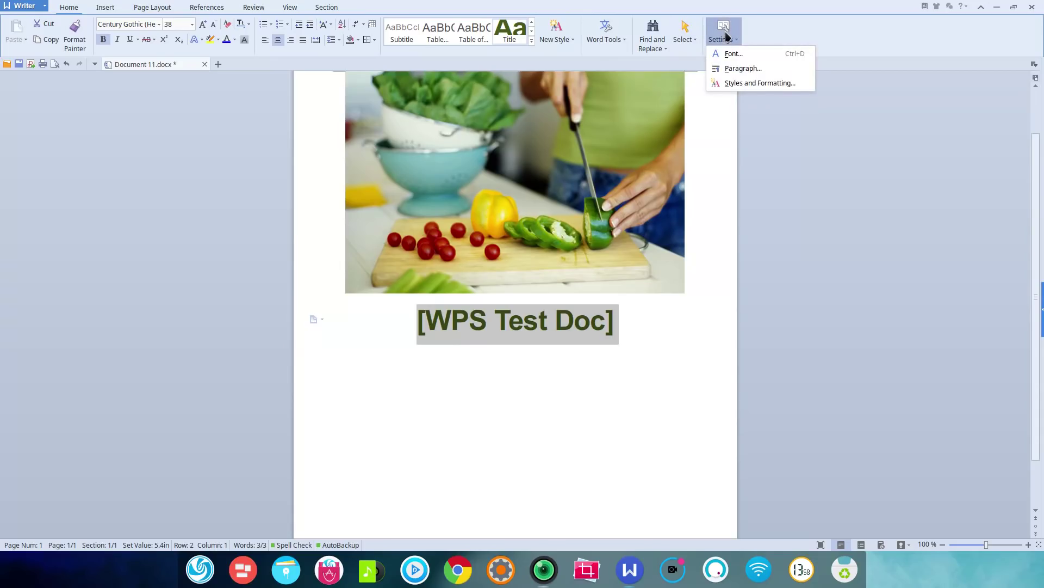
click(730, 69)
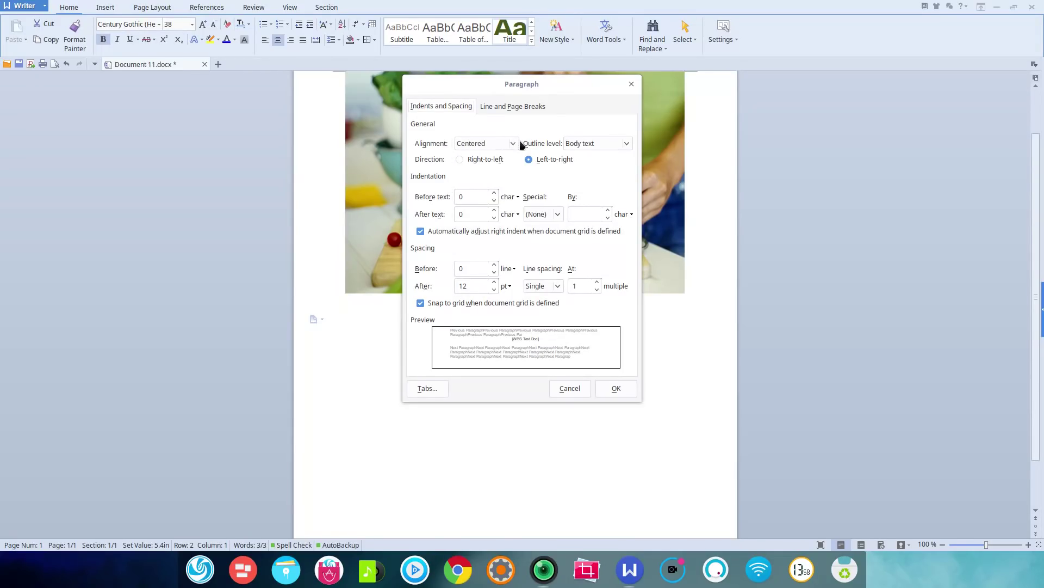
click(514, 108)
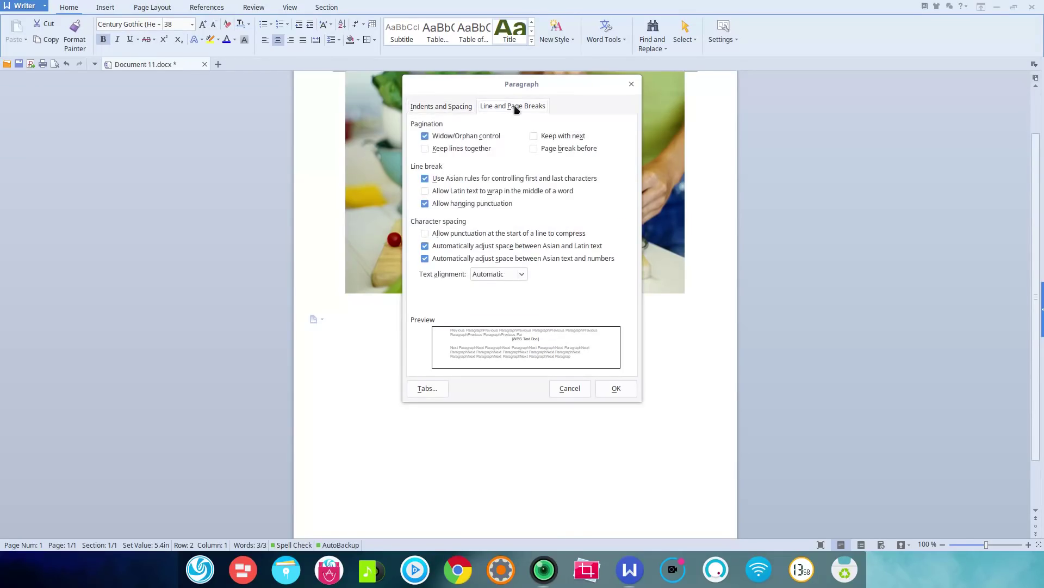
click(631, 86)
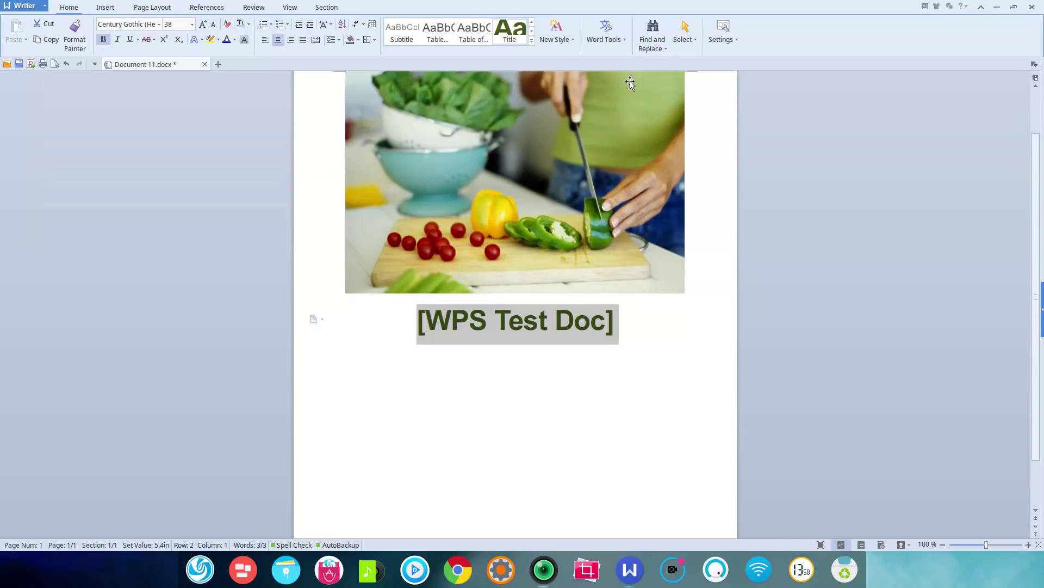
Step: Insert a table with three columns and four rows after the [WPS Test Doc] title
click(633, 322)
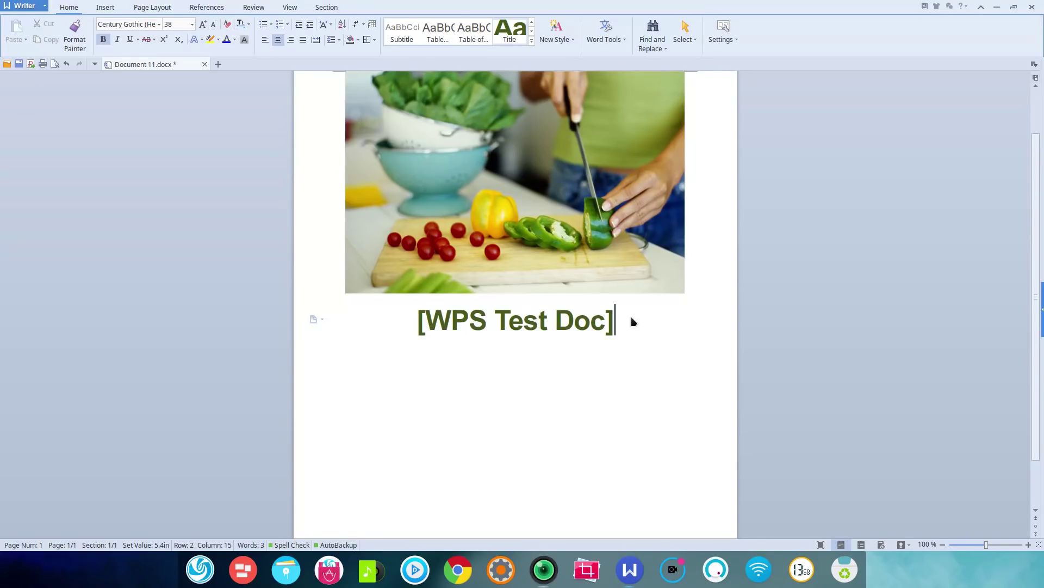
click(105, 8)
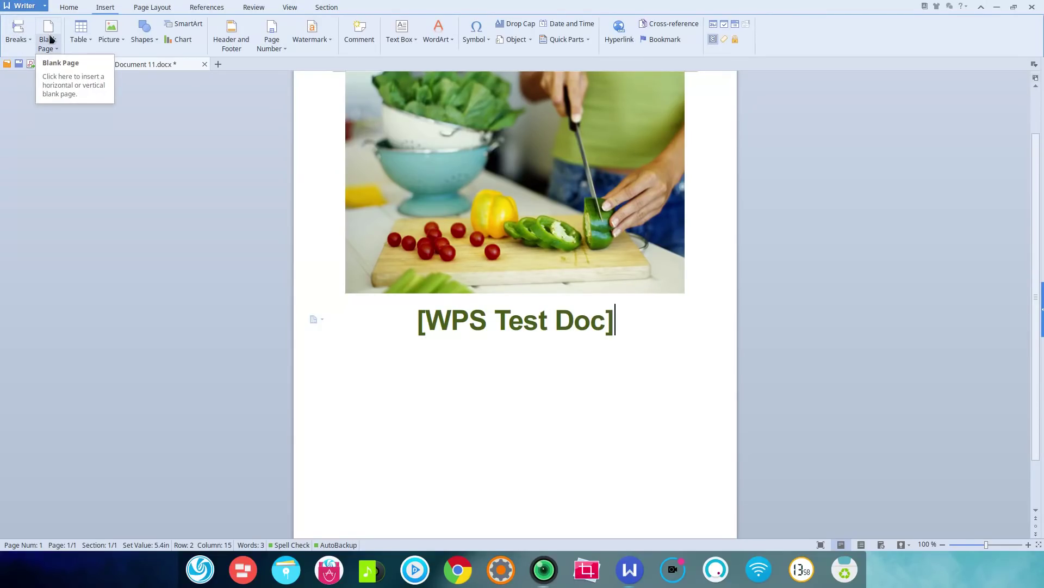
click(79, 30)
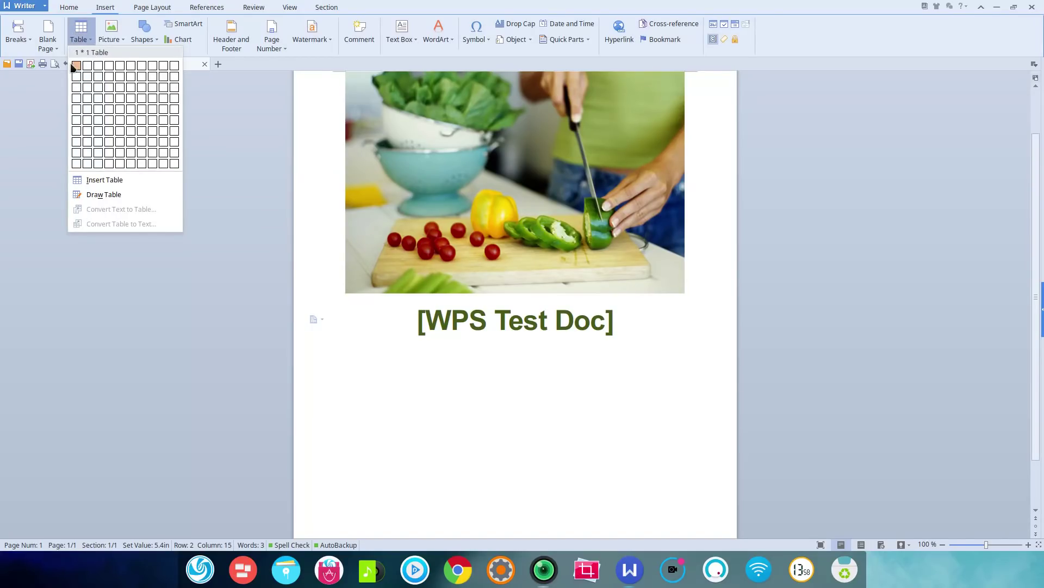
click(98, 102)
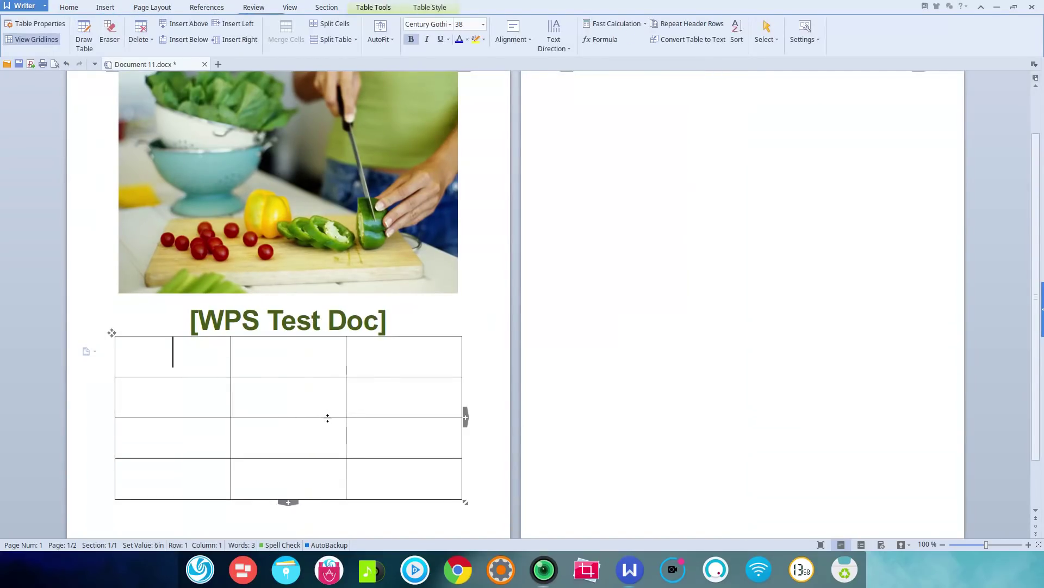
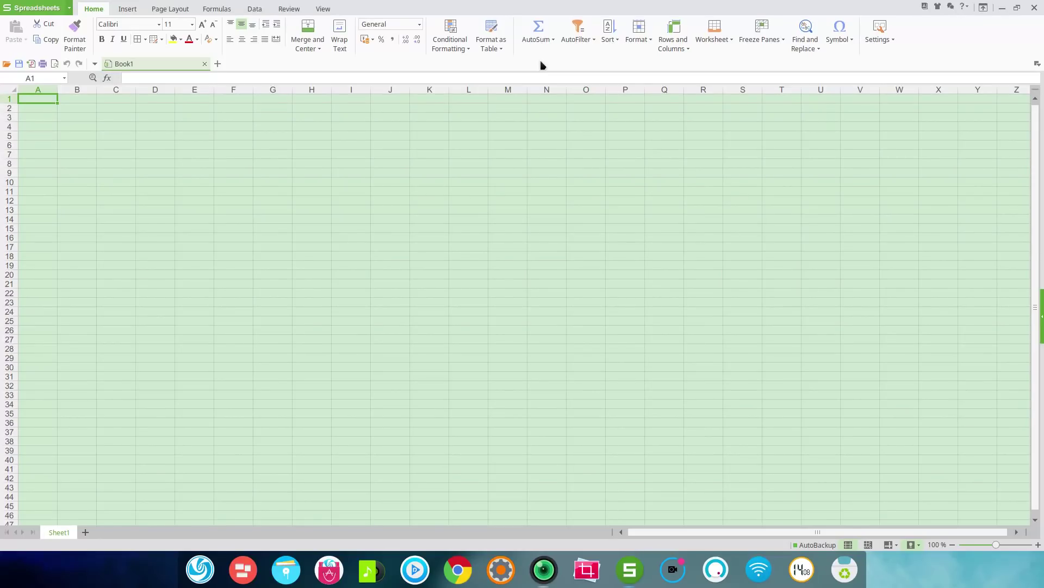
Step: In WPS Spreadsheets, look over the AutoSum options and the list of financial functions
click(215, 9)
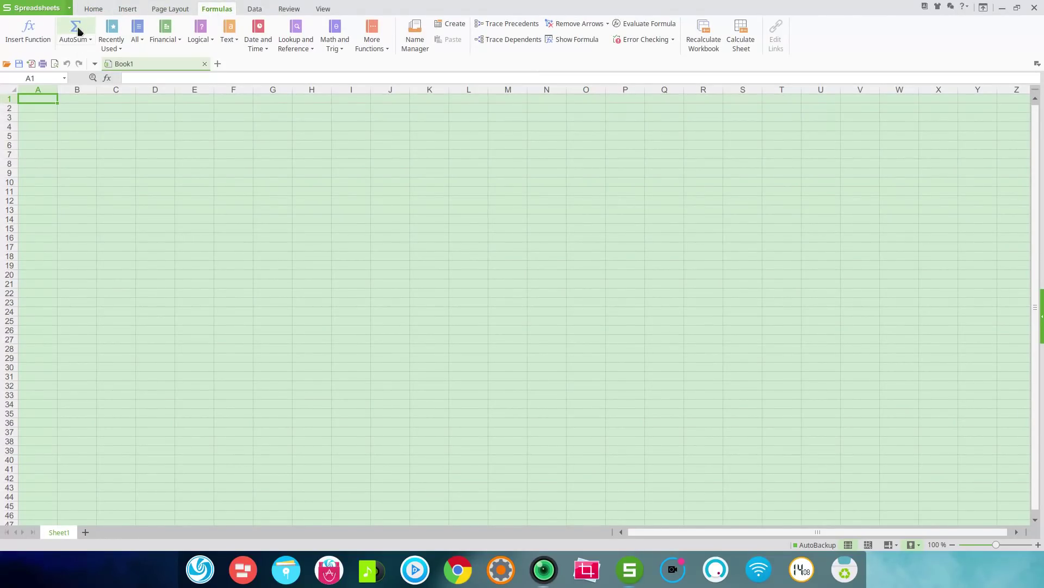
click(86, 40)
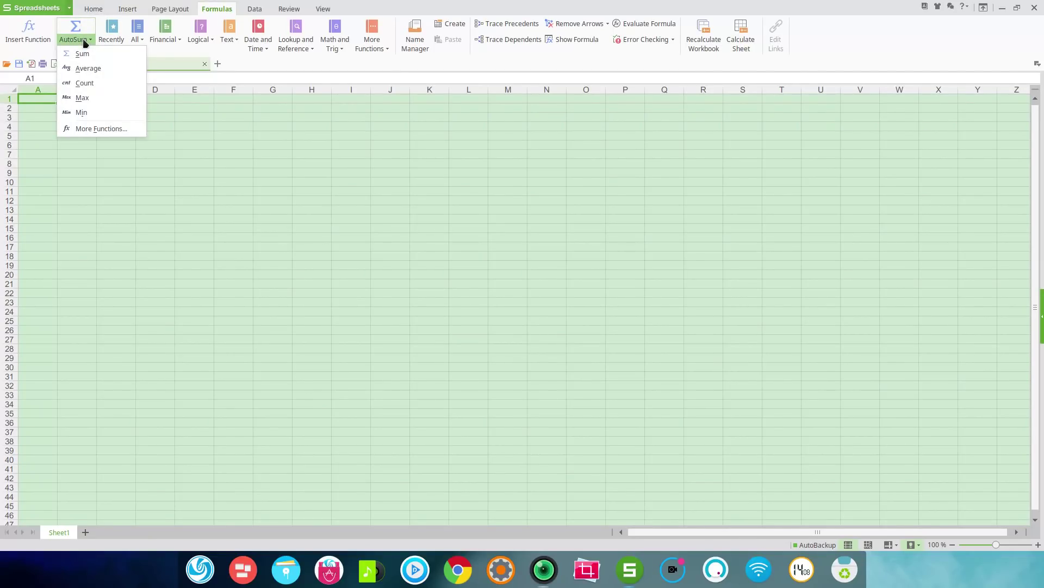
click(86, 42)
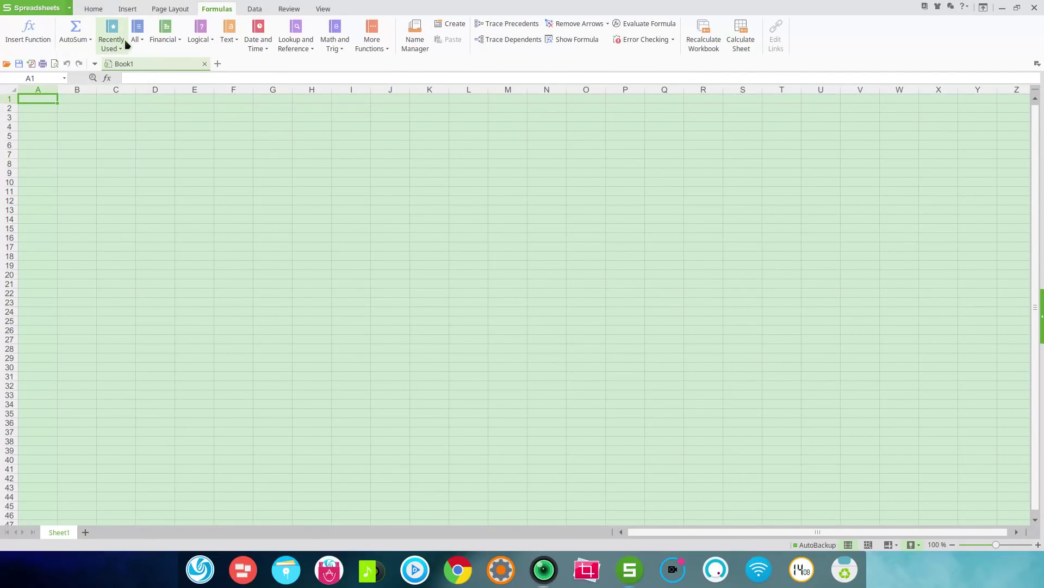
click(179, 41)
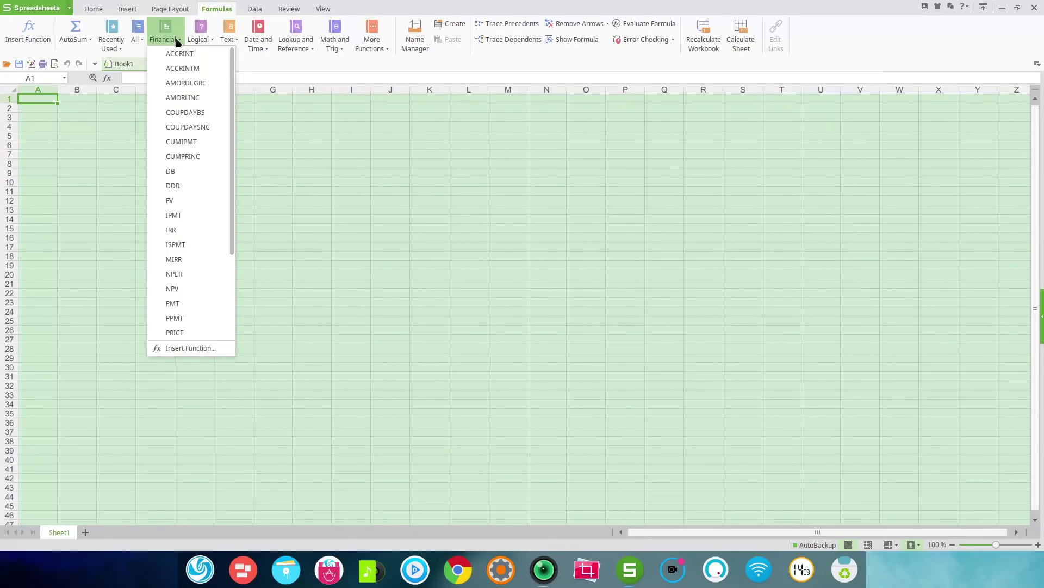
scroll(191, 126, down, 5)
scroll(187, 121, up, 5)
Step: View the lists of logical and text functions without inserting any
click(204, 41)
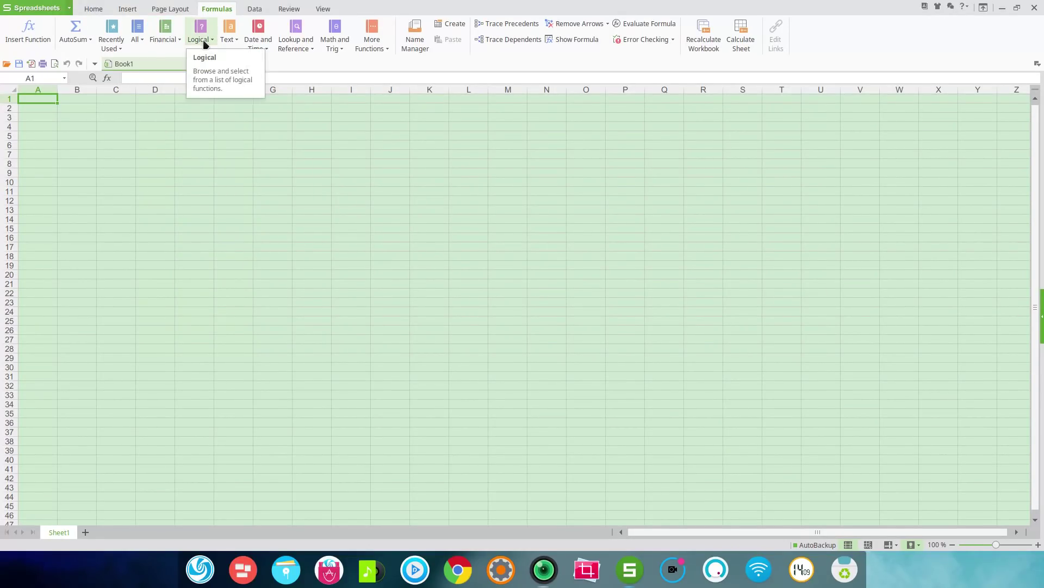
click(205, 44)
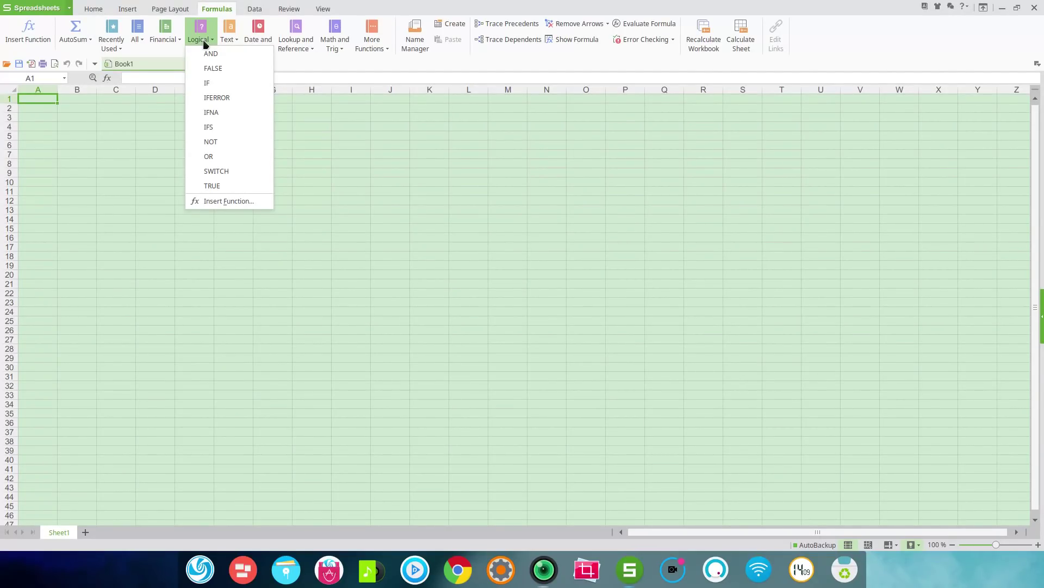
click(205, 44)
click(205, 44)
click(205, 43)
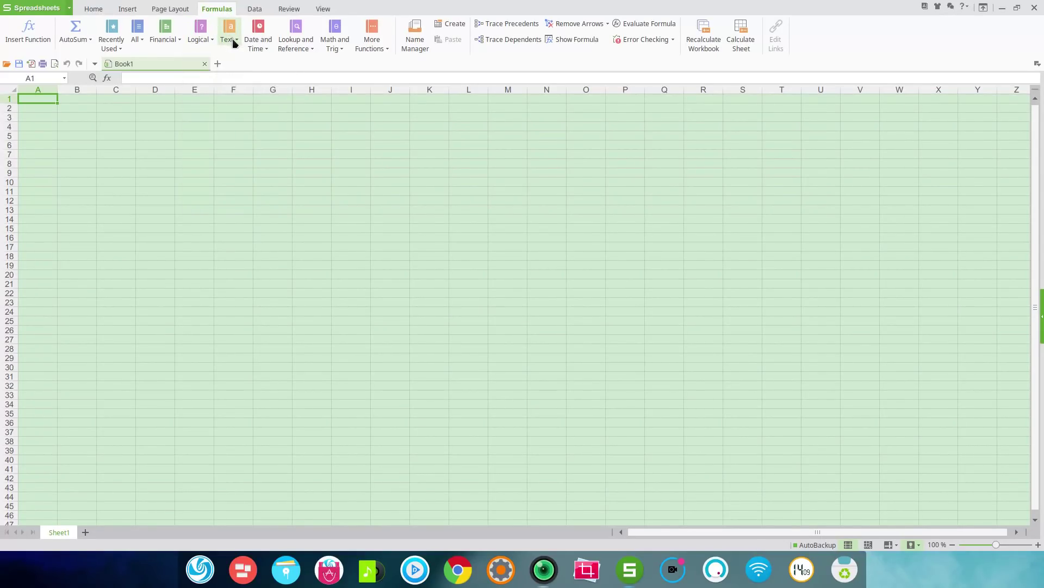
click(234, 43)
click(234, 43)
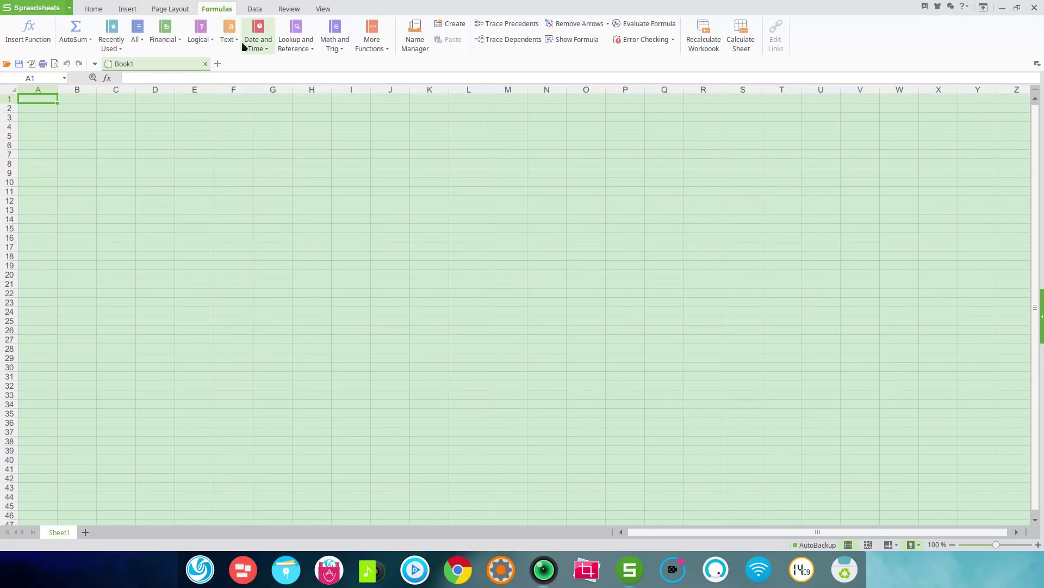
click(235, 41)
scroll(240, 147, down, 4)
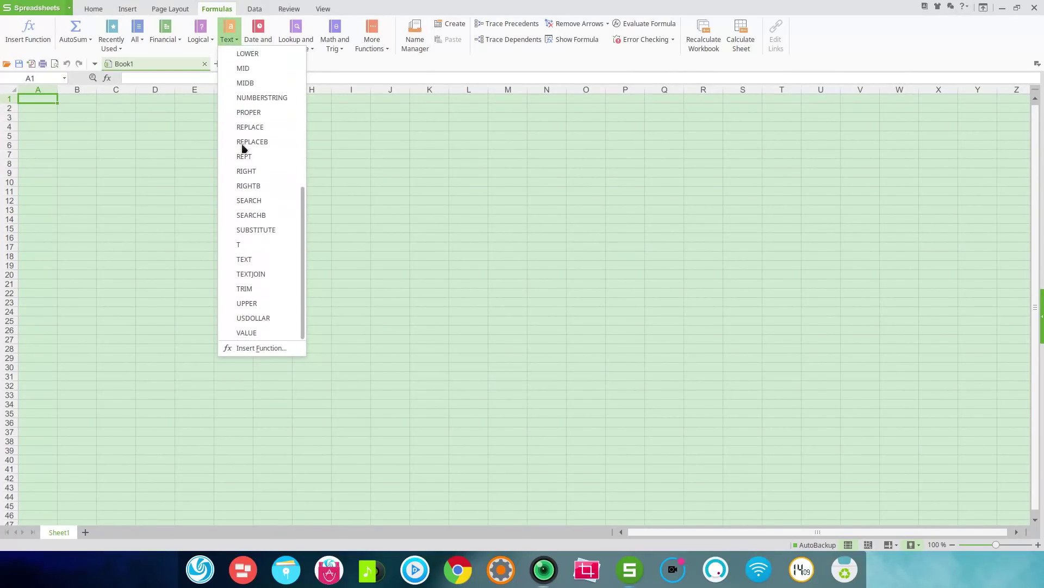
scroll(242, 149, up, 4)
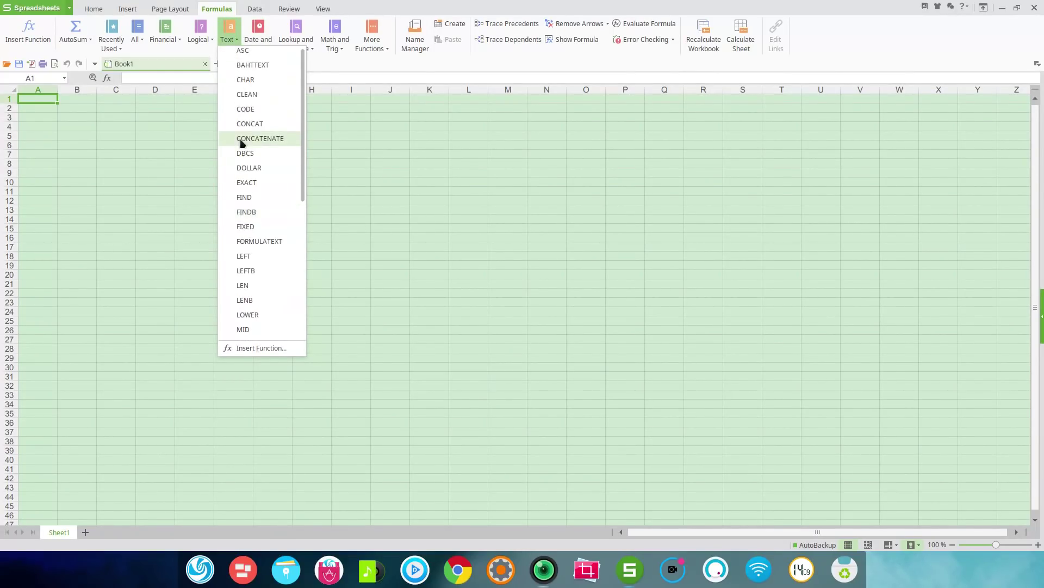
Step: View the lists of date and time functions and of lookup and reference functions
click(269, 26)
click(268, 46)
scroll(286, 147, down, 1)
scroll(286, 147, up, 2)
click(313, 51)
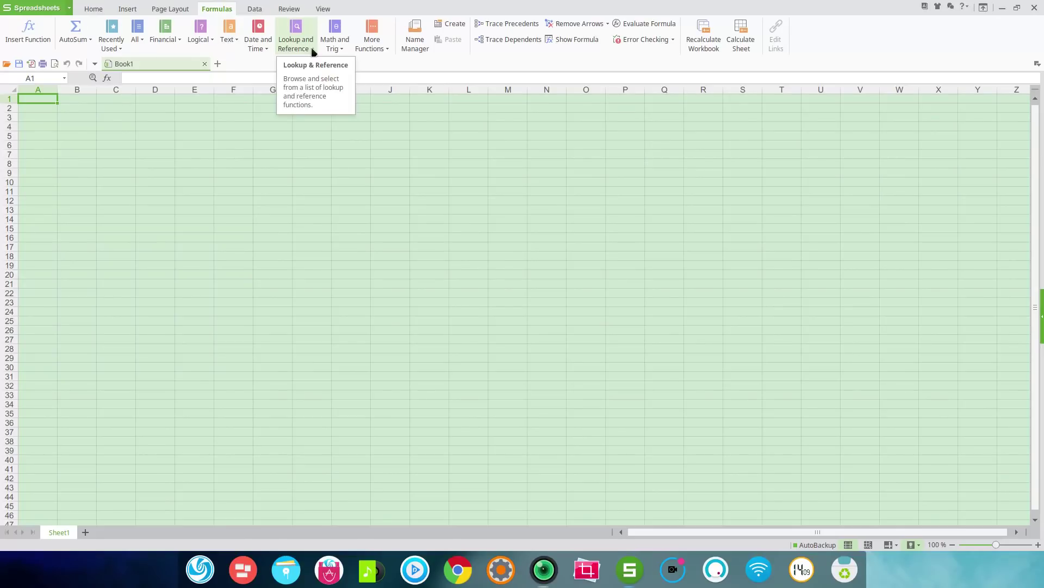
click(313, 50)
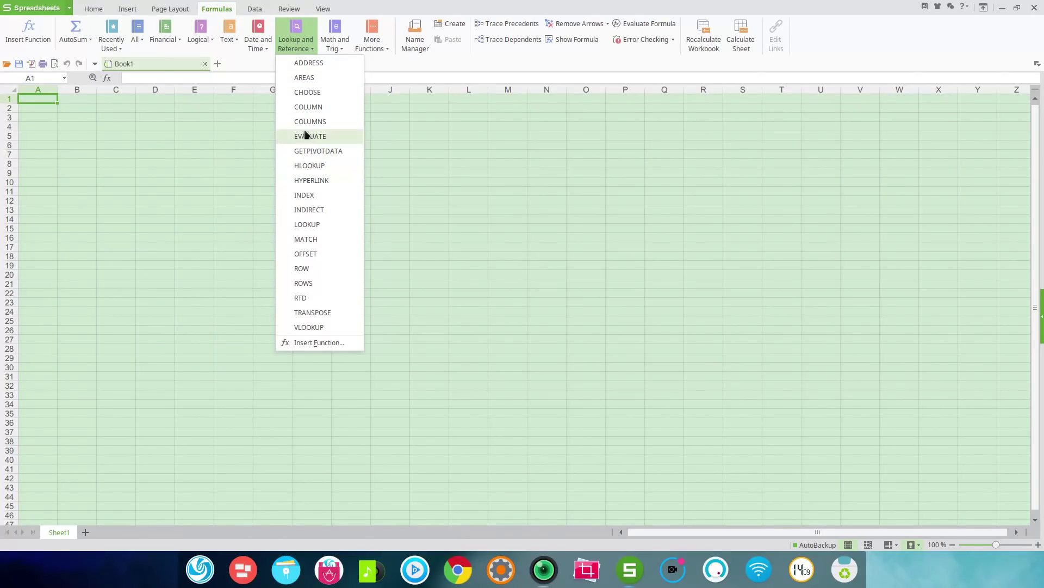
Step: View the list of math and trigonometry functions without inserting any
click(336, 49)
click(340, 48)
scroll(368, 90, down, 11)
scroll(368, 90, up, 7)
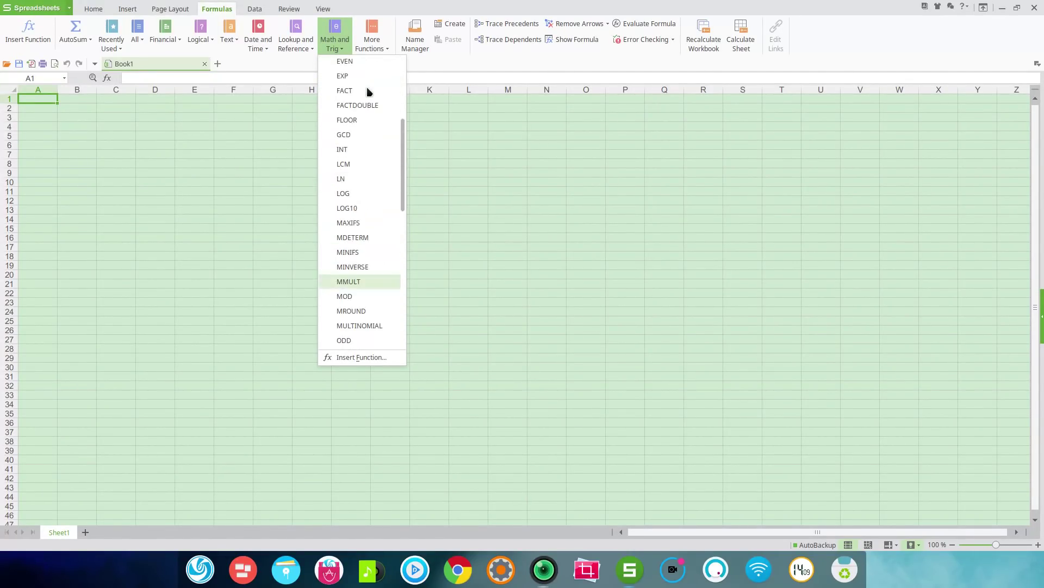
Step: Look through the additional statistical, engineering and information functions, and close the list without inserting any
click(386, 50)
click(387, 51)
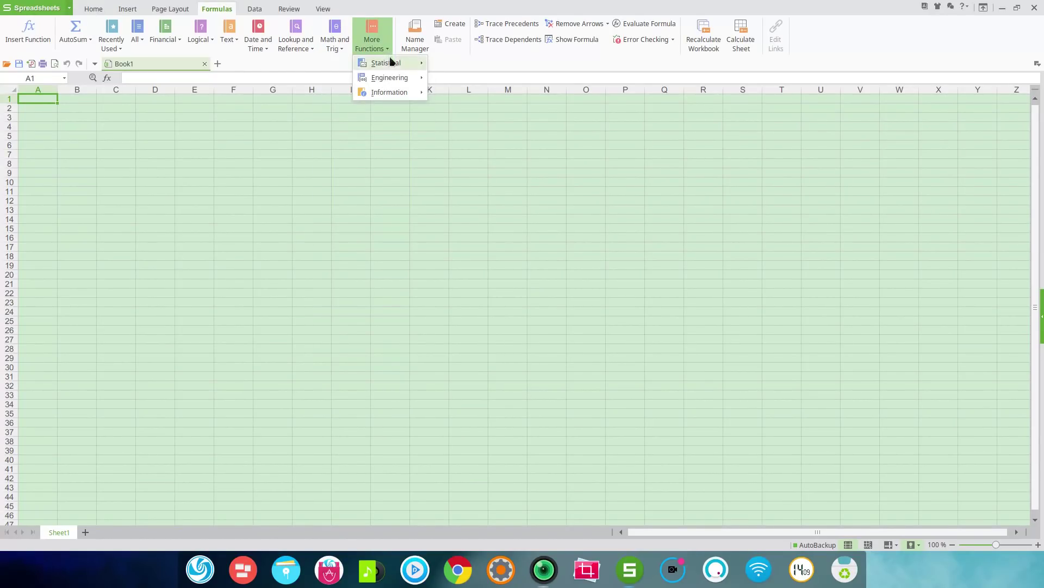
mouse_move(391, 62)
mouse_move(396, 80)
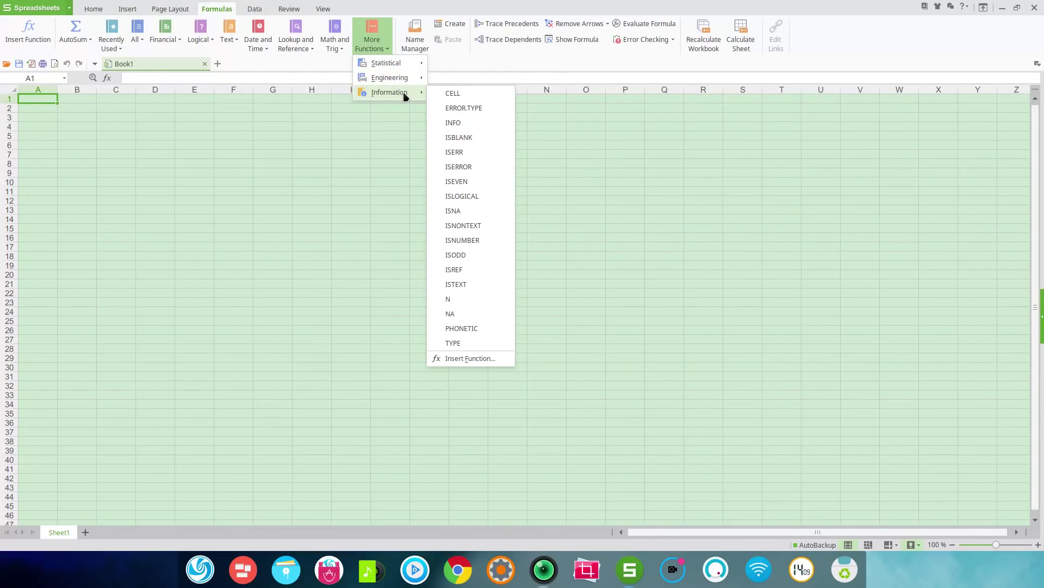
scroll(472, 146, down, 8)
scroll(473, 142, up, 12)
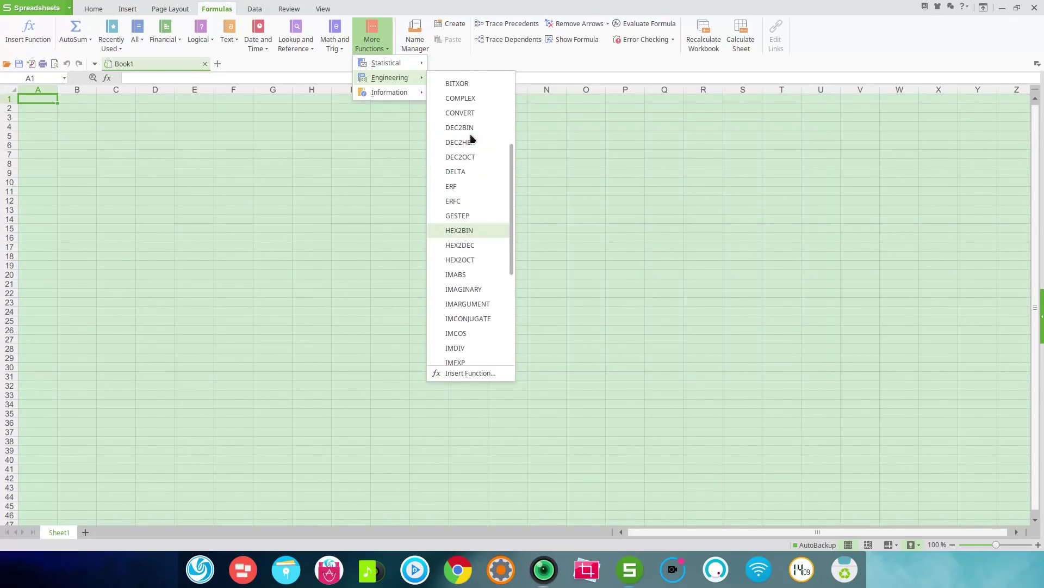
click(531, 62)
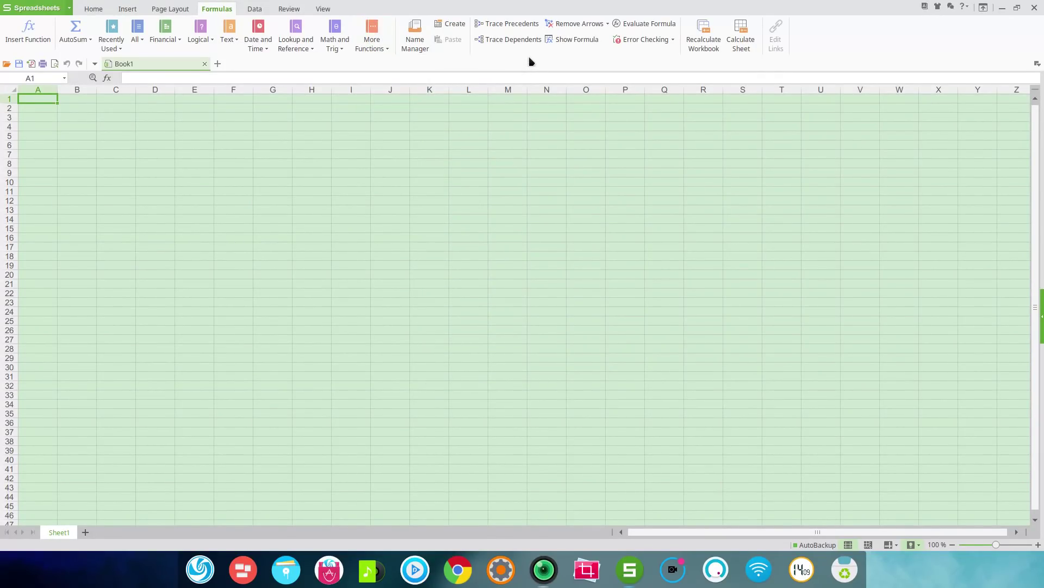
Step: Look over the Home features, including the conditional formatting and sort options, without applying any
click(96, 9)
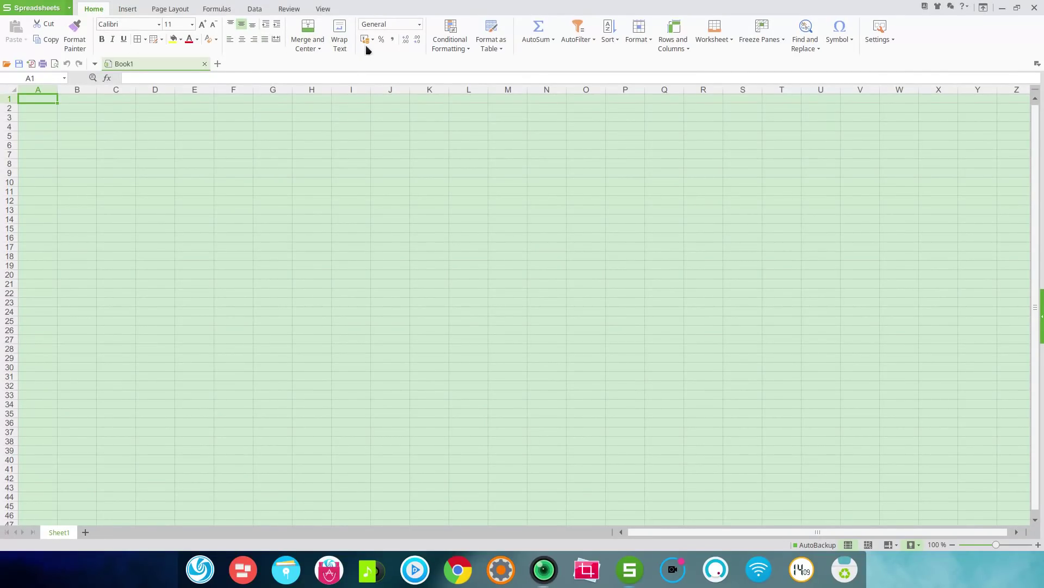
click(458, 46)
click(457, 44)
click(611, 40)
click(611, 39)
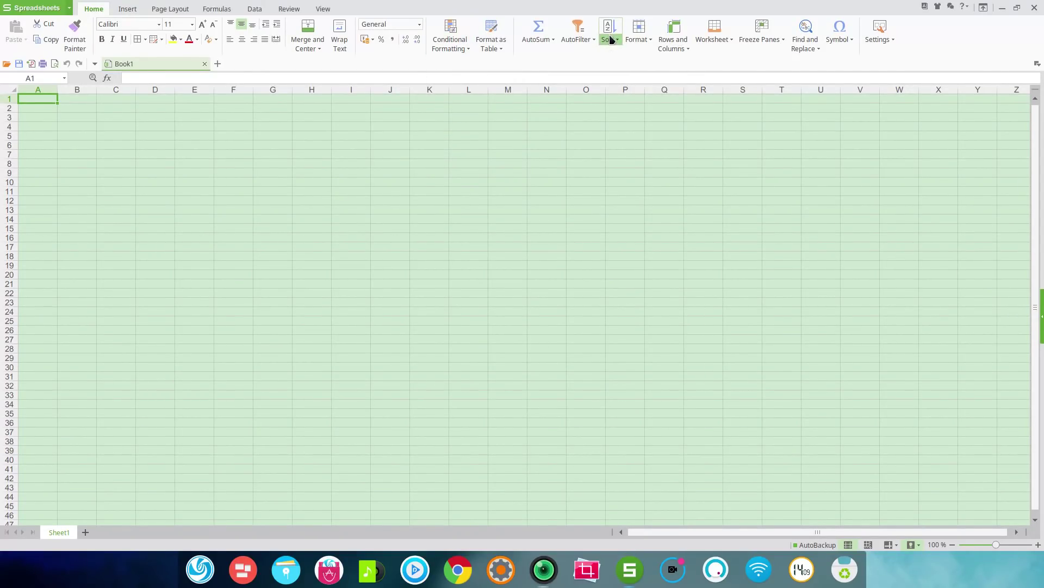
Step: View the row and column options and the worksheet options, including the tab colour palette
click(669, 46)
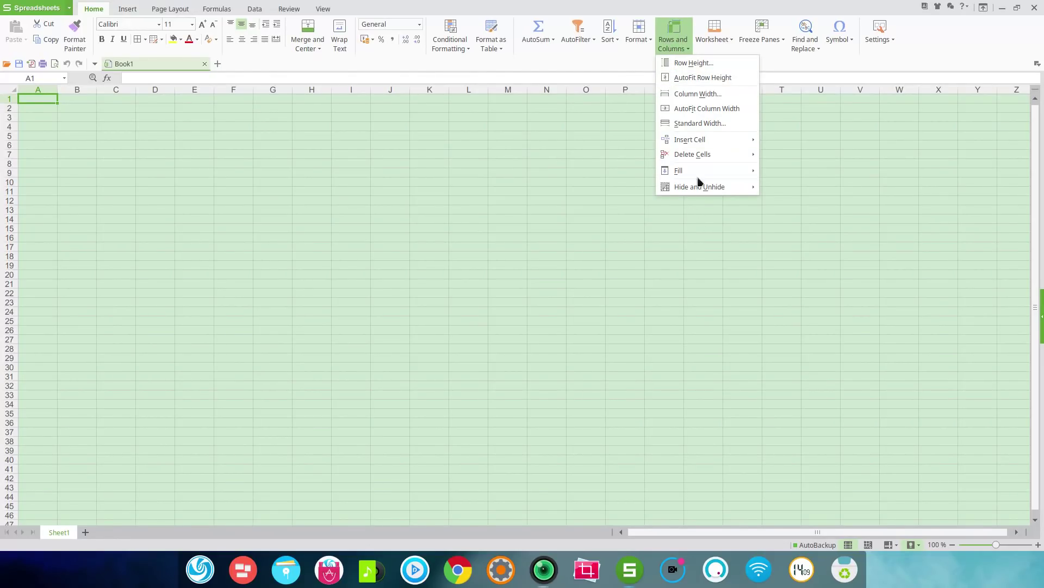
click(723, 40)
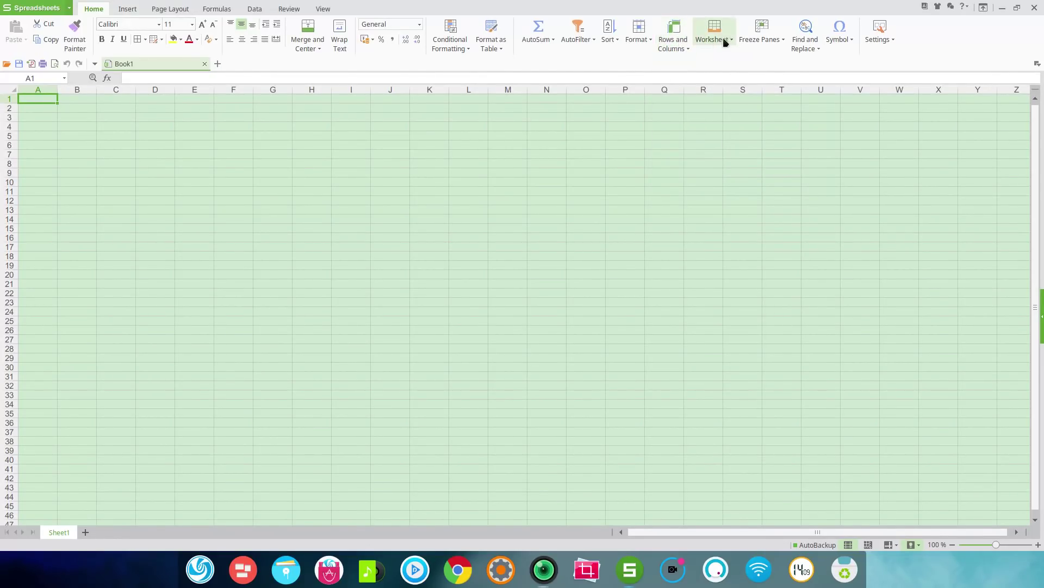
click(724, 40)
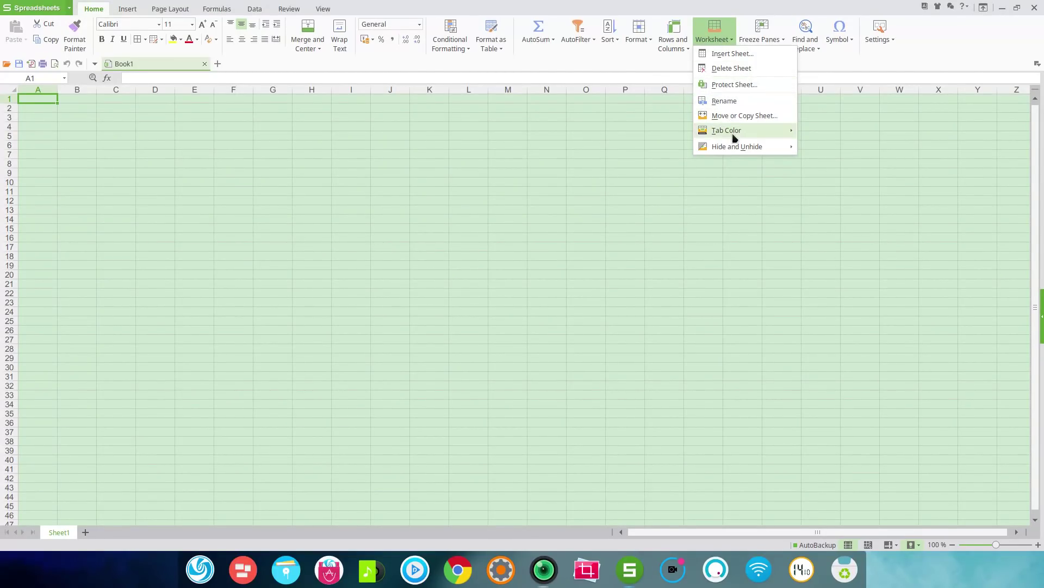
mouse_move(734, 137)
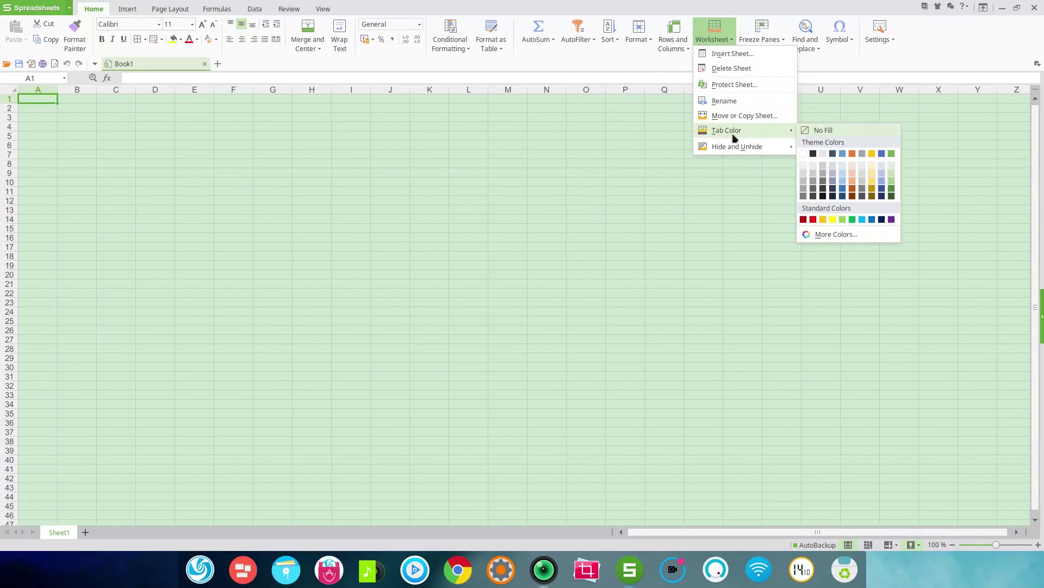
click(842, 180)
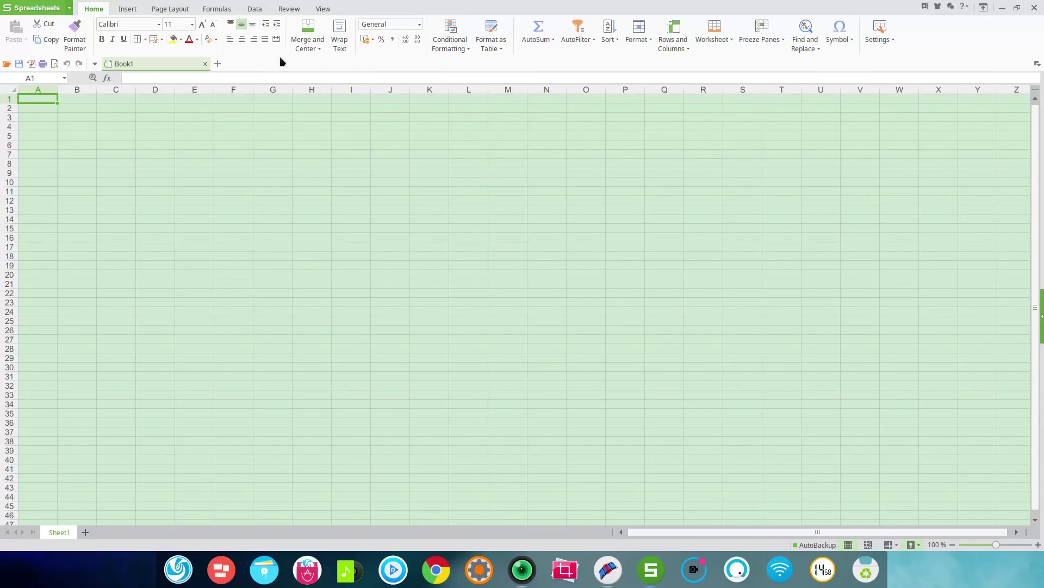
Step: Survey the Insert, Page Layout, Formulas, Data and View tool sets of Spreadsheets
click(129, 10)
click(170, 9)
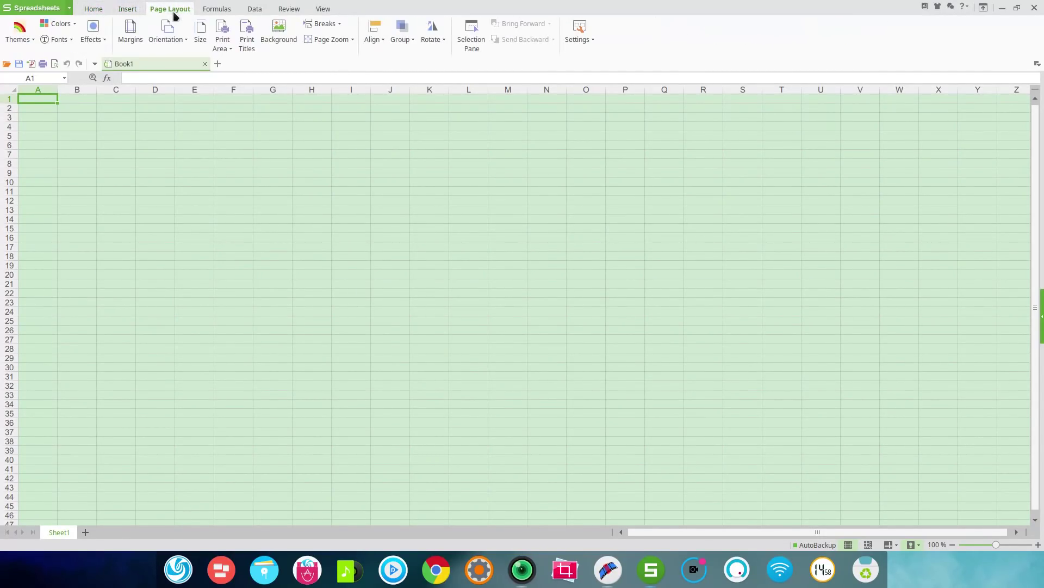
click(217, 10)
click(253, 10)
click(323, 10)
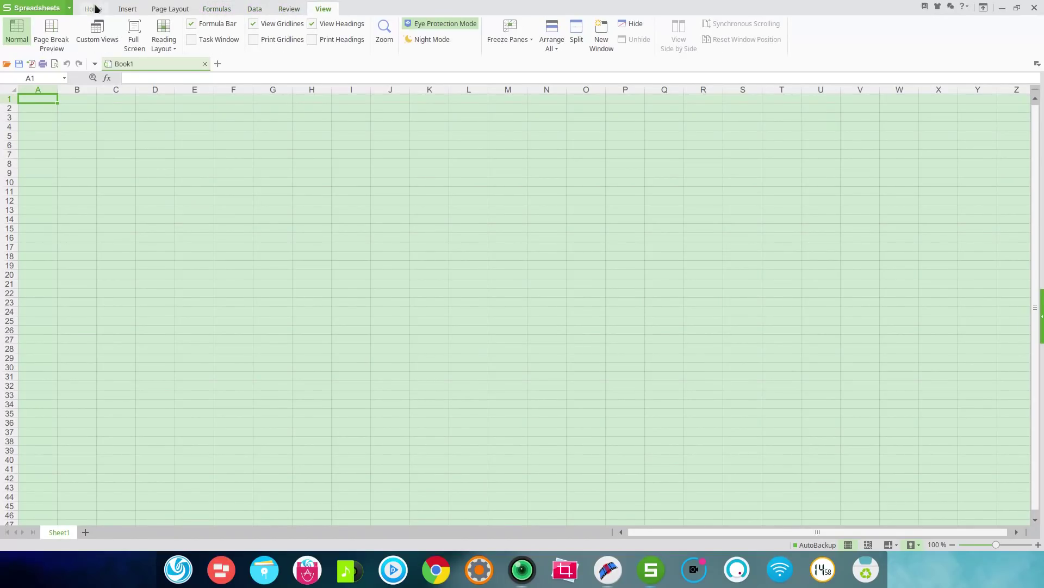
Step: Examine the file formats offered for saving a copy of the workbook under Other Formats, and cancel without saving
click(11, 8)
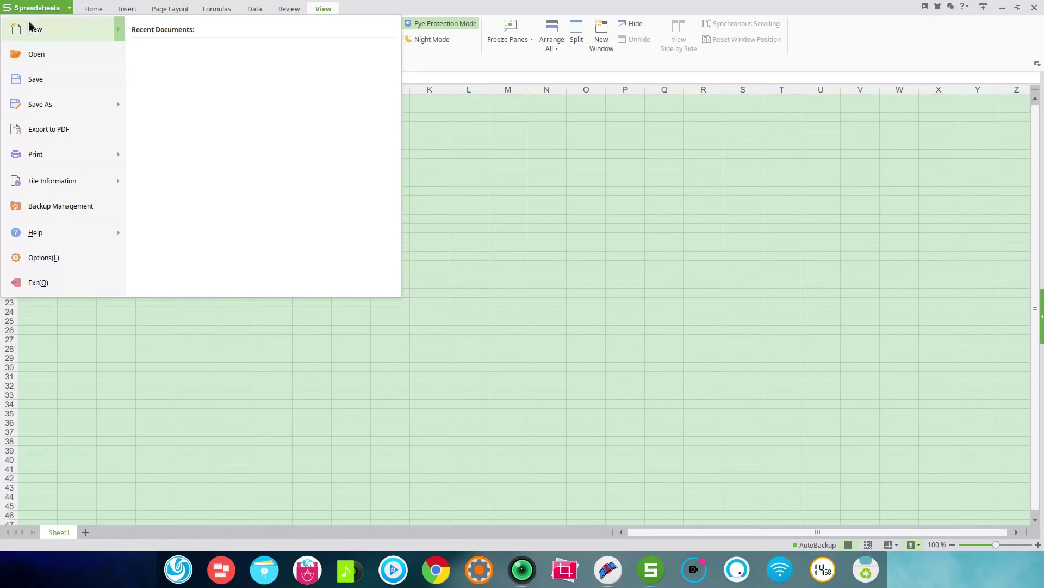
mouse_move(46, 35)
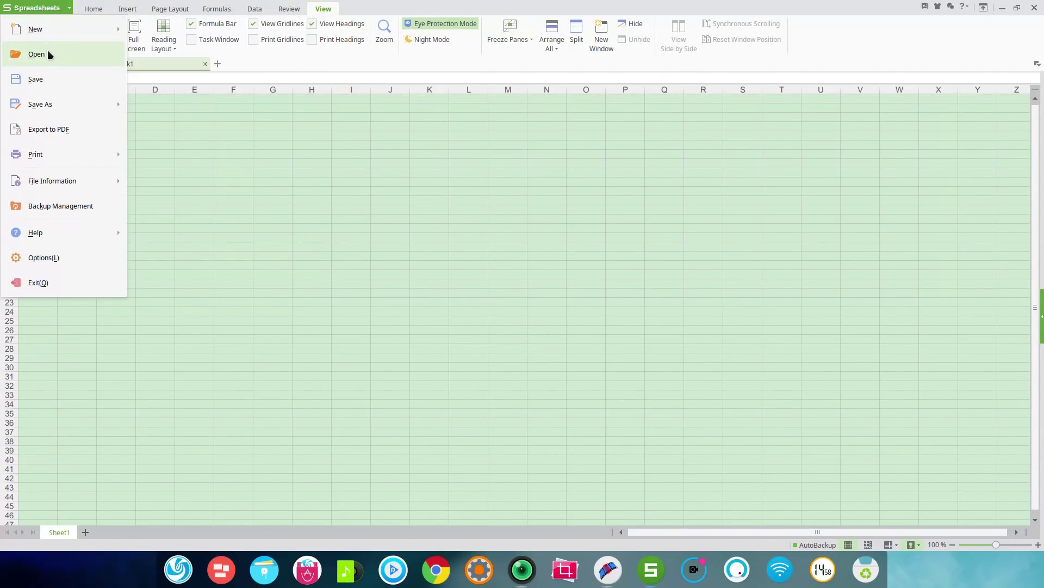
mouse_move(49, 55)
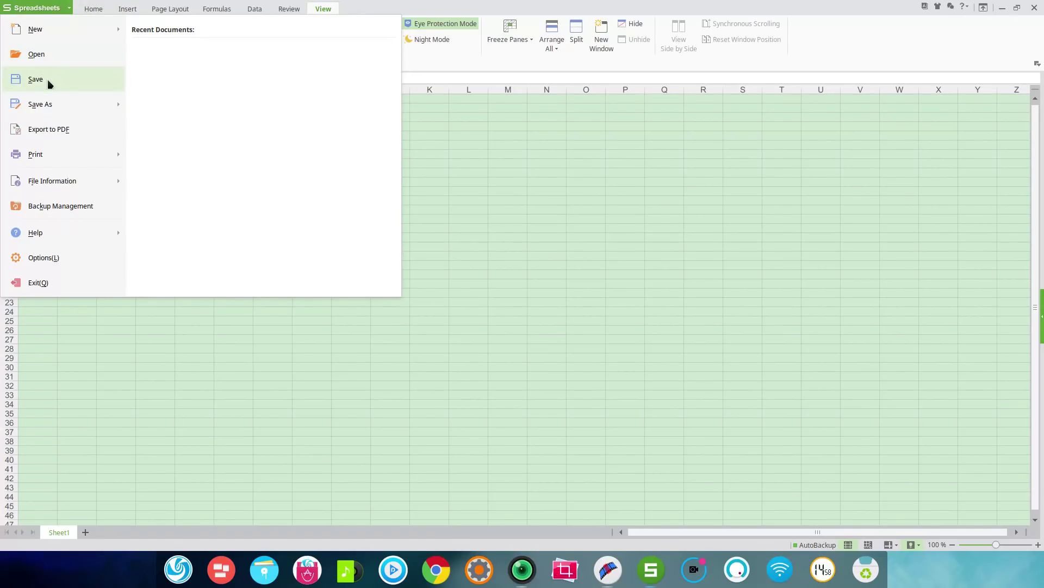
mouse_move(56, 106)
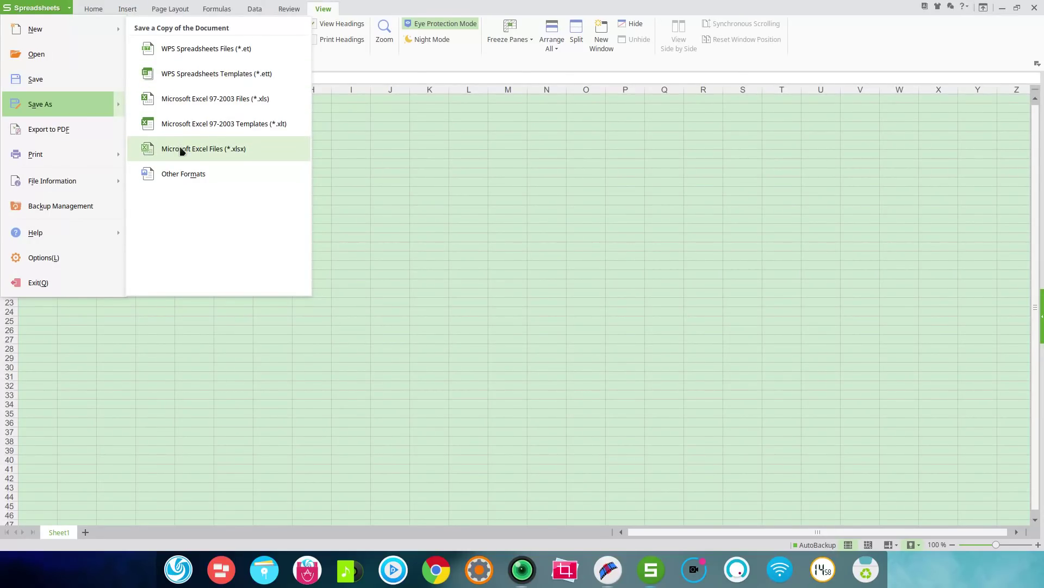
click(185, 174)
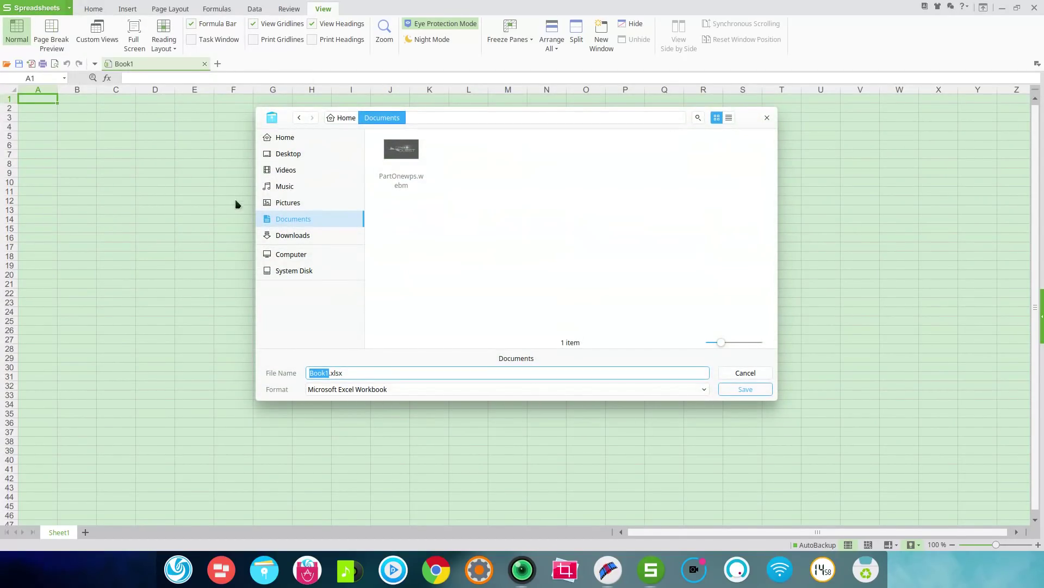
click(704, 388)
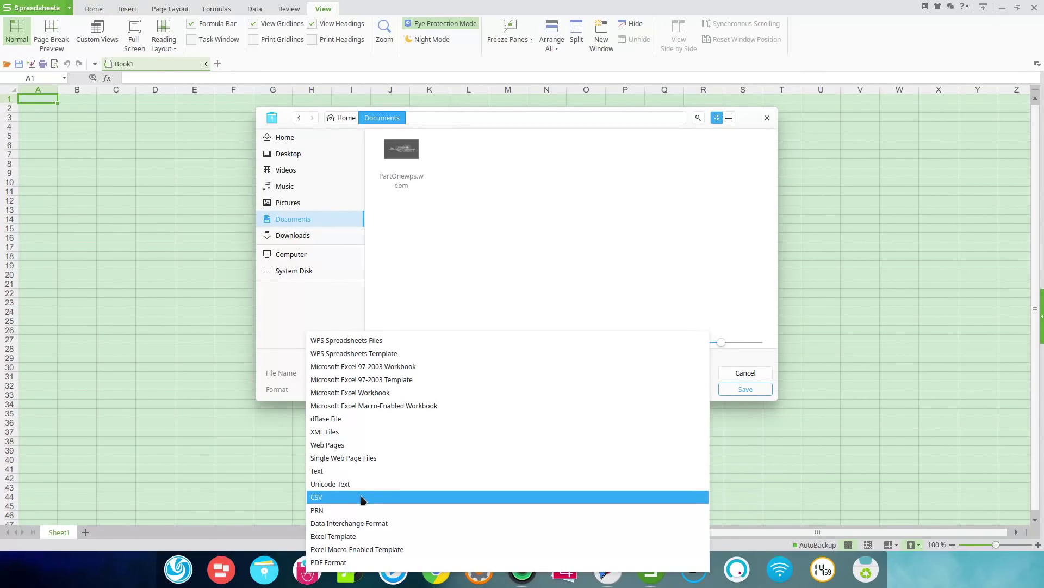
click(732, 390)
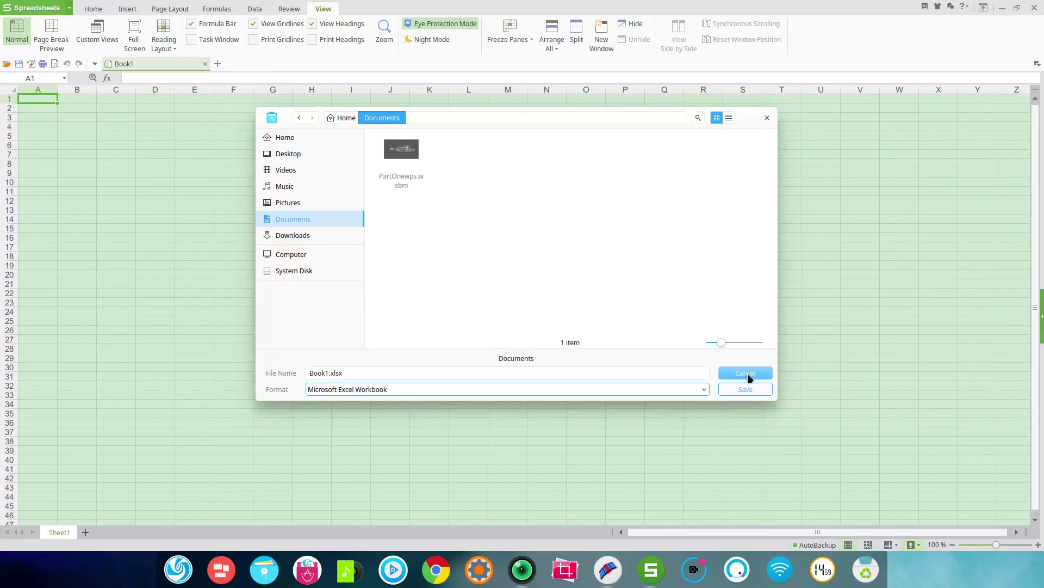
click(746, 373)
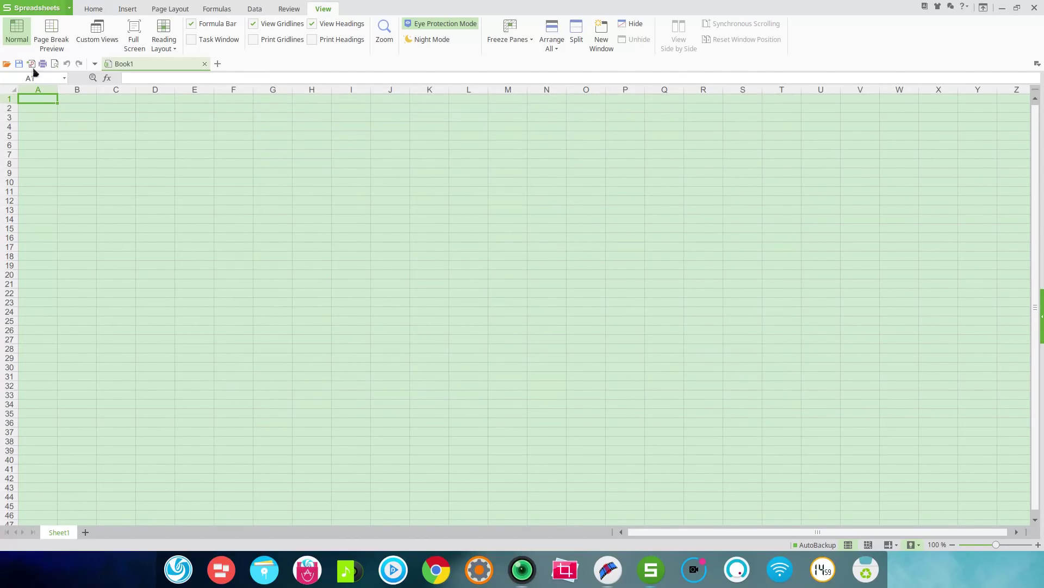
Step: Look over the print, file information and backup commands, and view the help and product information entries
click(33, 9)
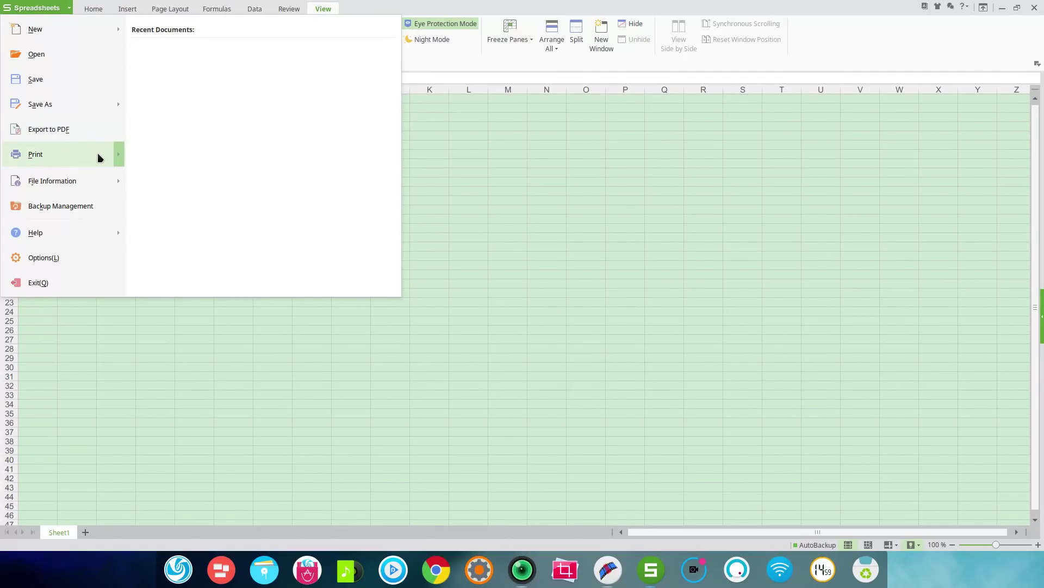
mouse_move(98, 182)
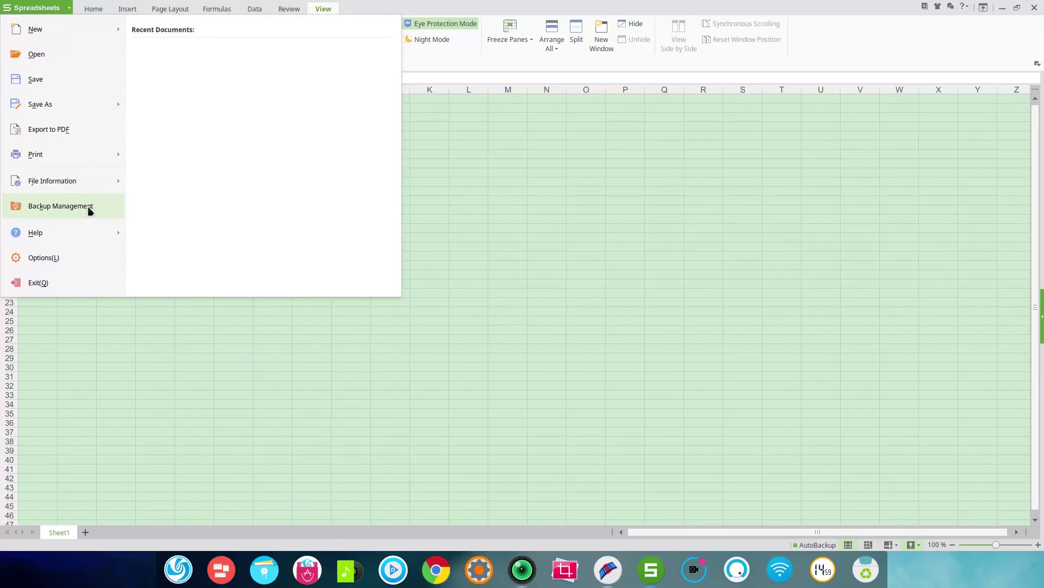
mouse_move(75, 249)
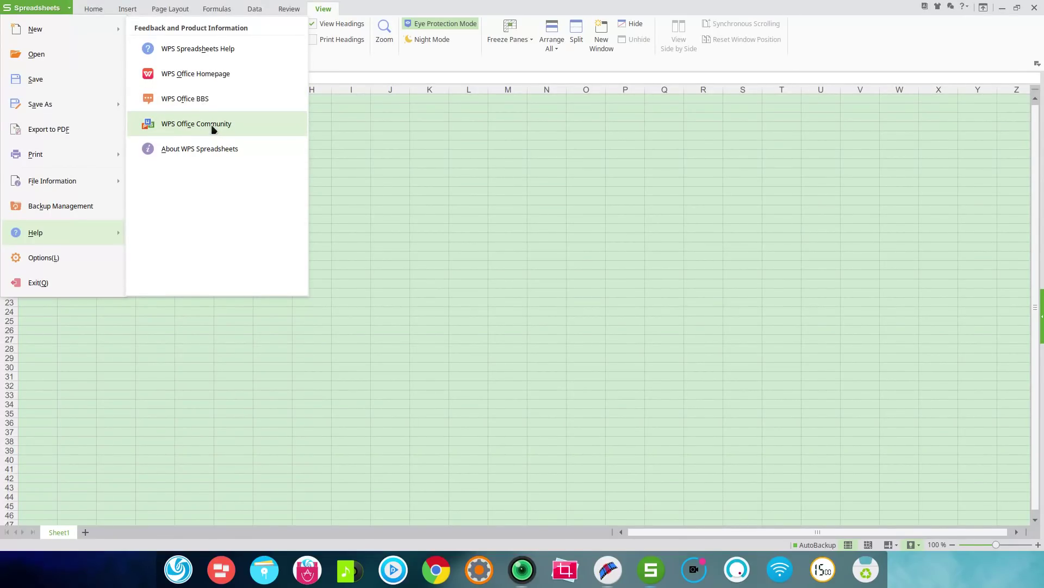
Step: View the Quick Access Toolbar customization in the program options and cancel without changing anything
click(53, 259)
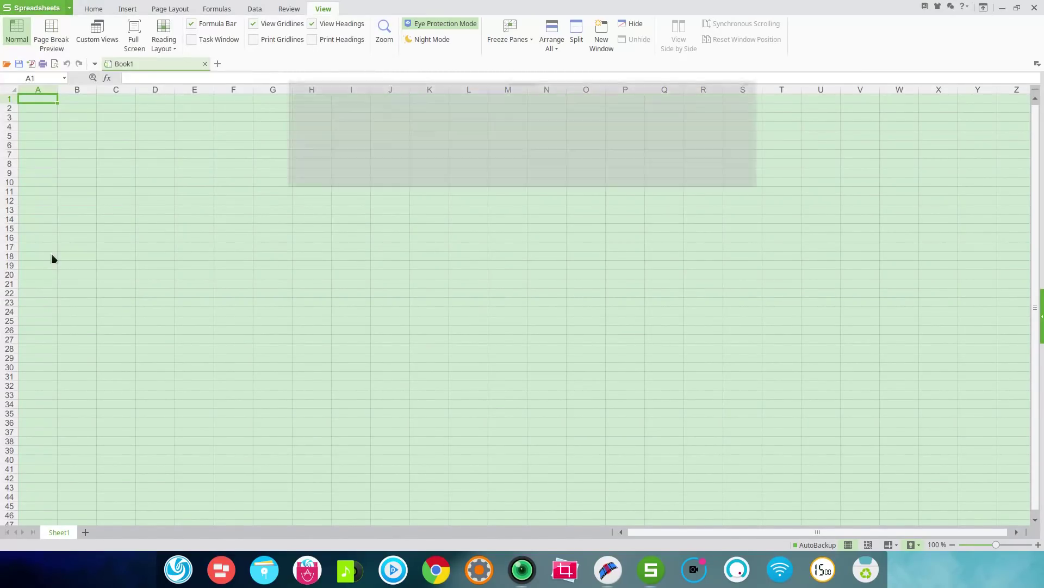
click(345, 299)
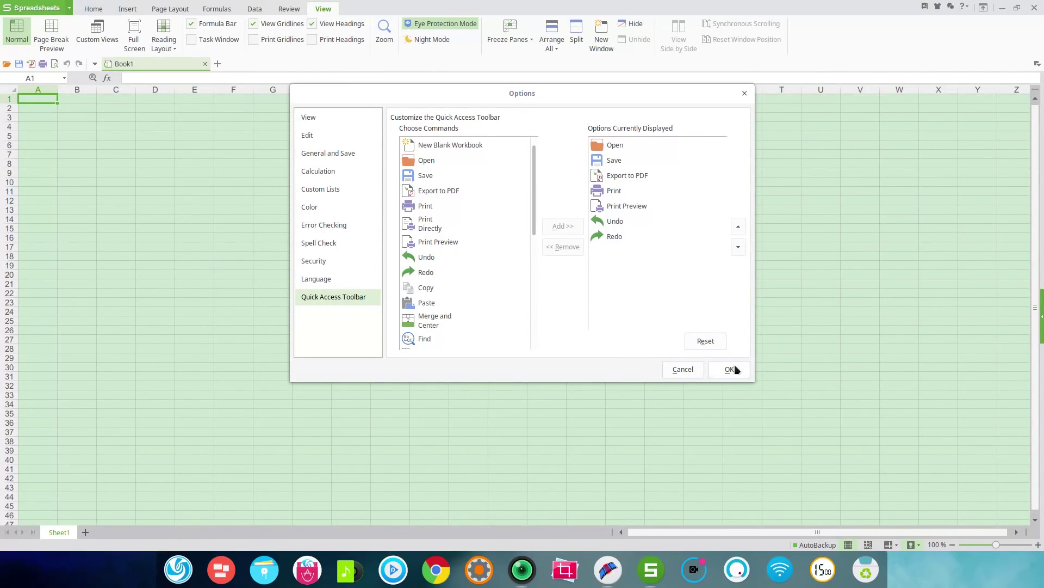
click(698, 372)
Step: Bring up the Spreadsheets file commands again
click(26, 7)
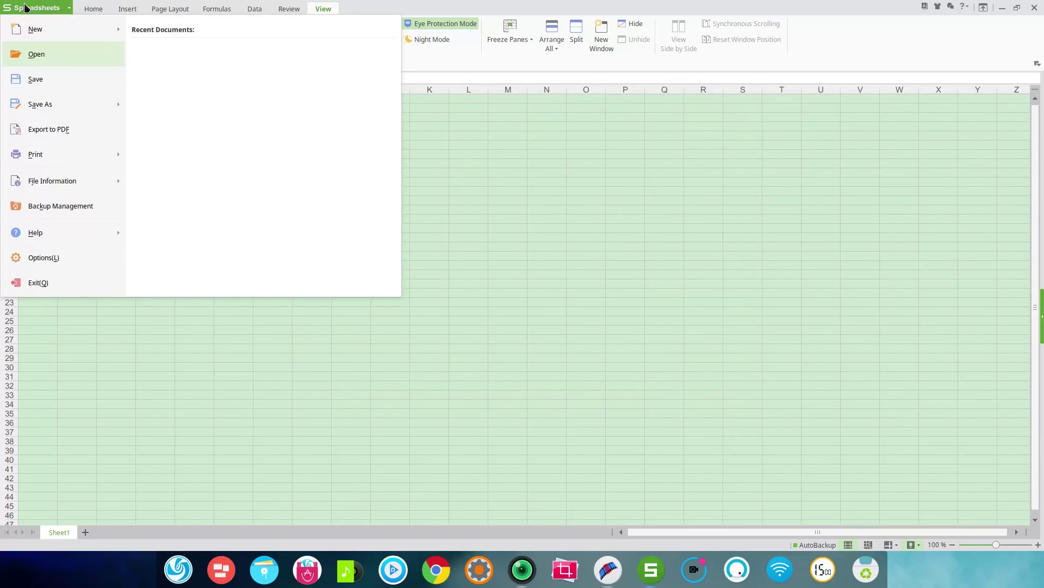